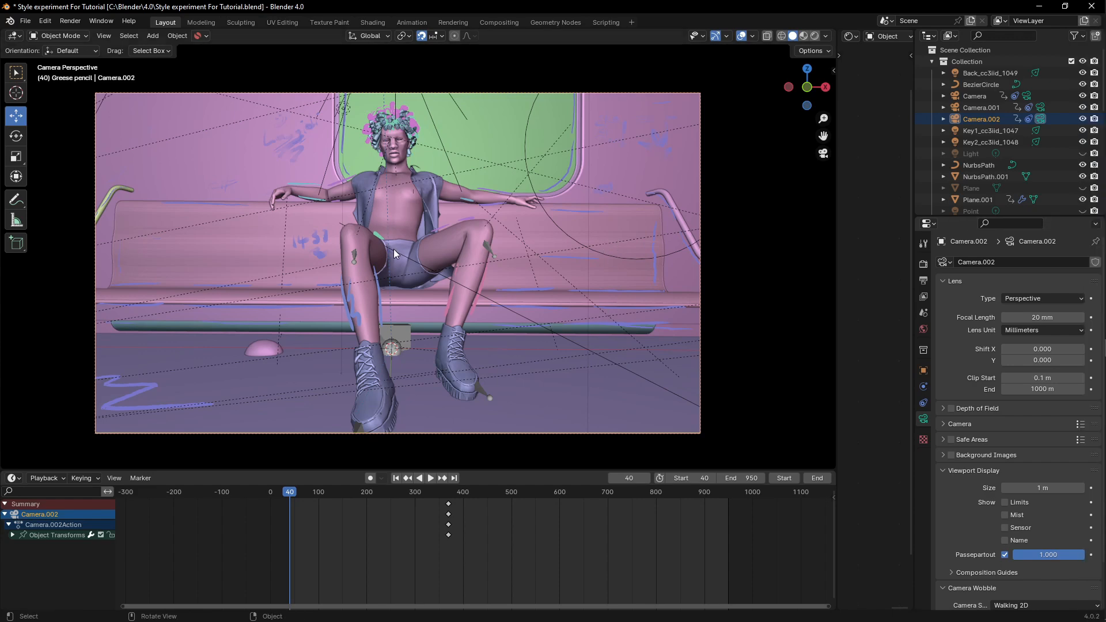
- Scrub through the animation from the viewport and jump back to the start frame
{"action": "key", "text": "KP_0"}
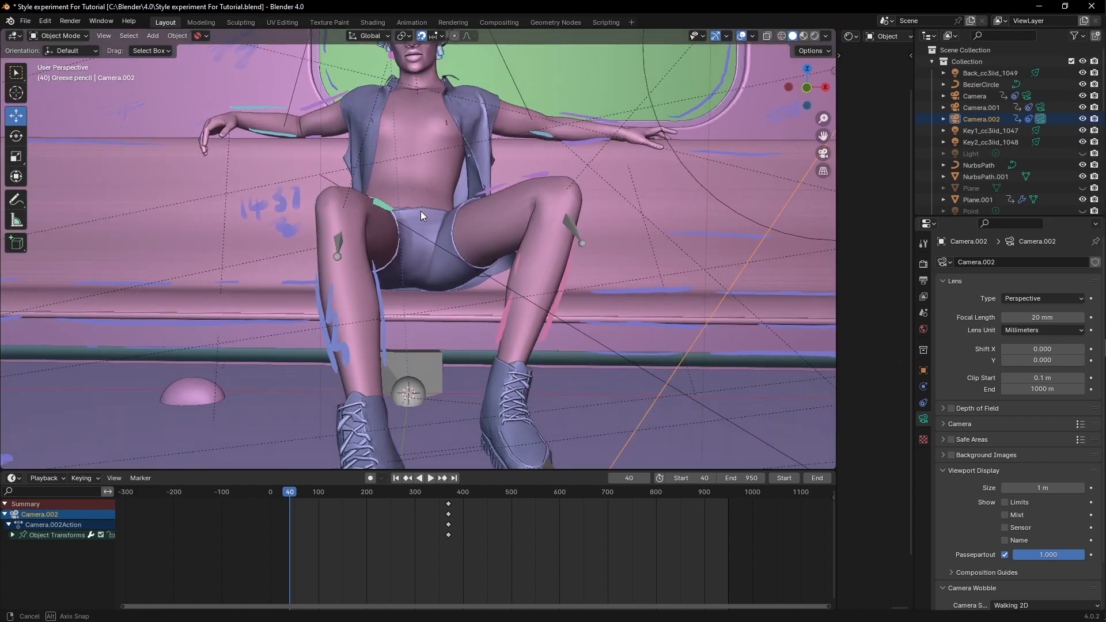
{"action": "left_click_drag", "start_coordinate": [295, 495], "coordinate": [543, 500]}
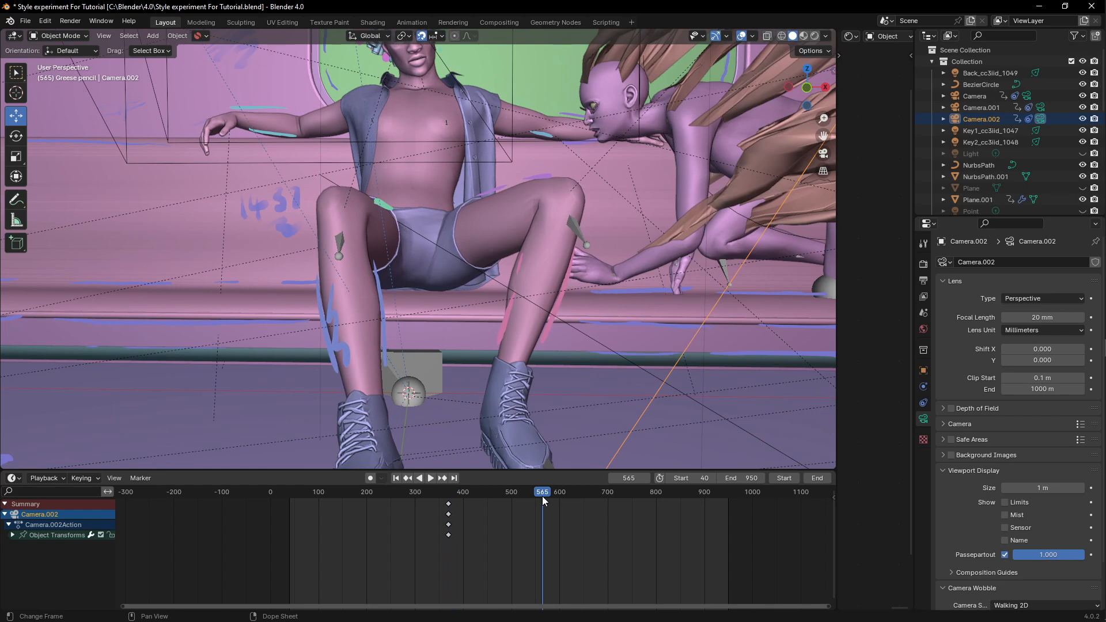
{"action": "key", "text": "shift+Left"}
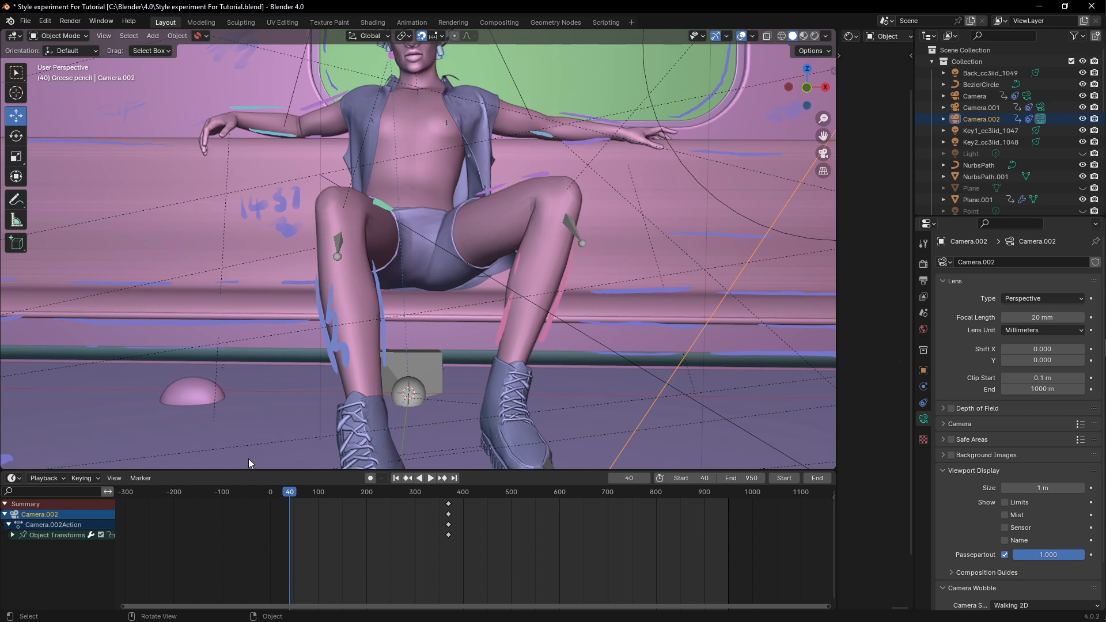
- Compare the views of Camera, Camera.001 and Camera.002 by switching the active scene camera between them
{"action": "left_click", "coordinate": [140, 478]}
{"action": "left_click", "coordinate": [1028, 97]}
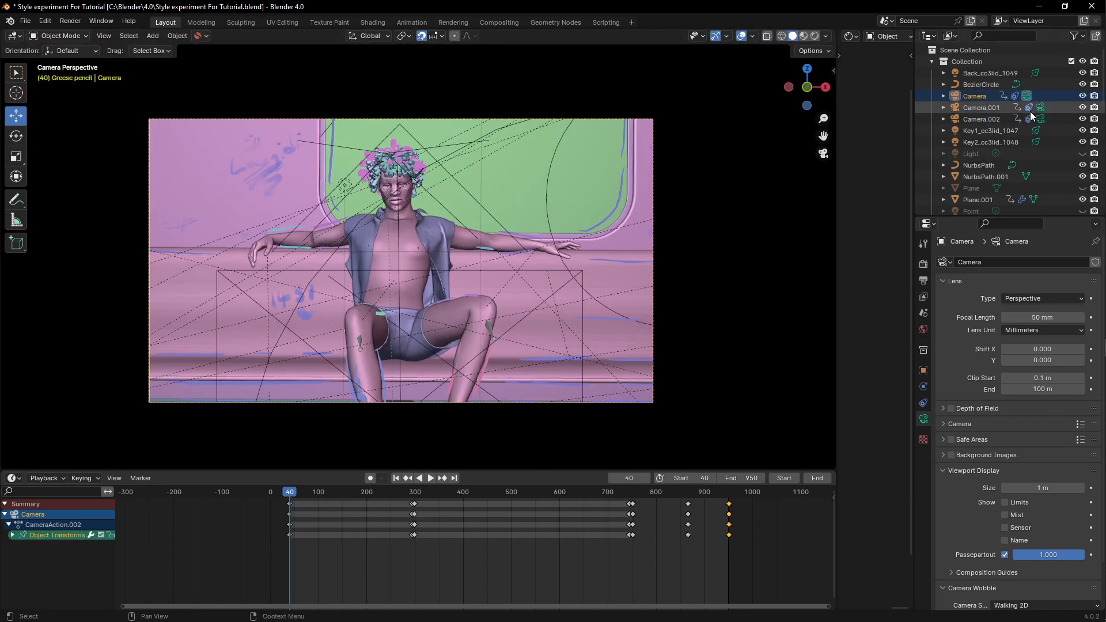
{"action": "left_click", "coordinate": [1039, 107]}
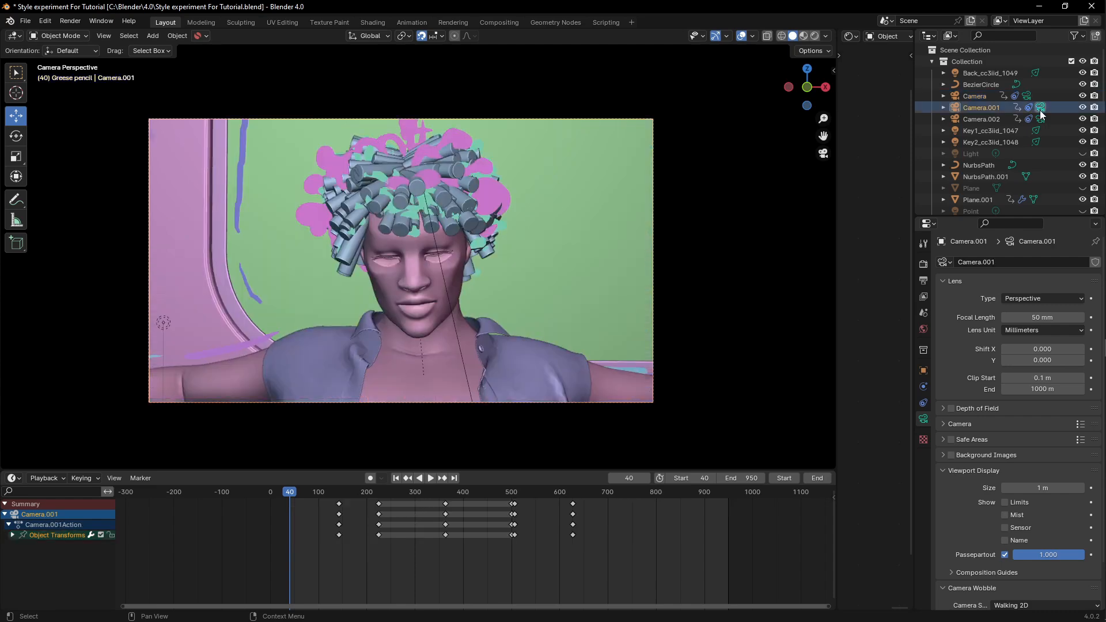
{"action": "left_click", "coordinate": [1041, 119]}
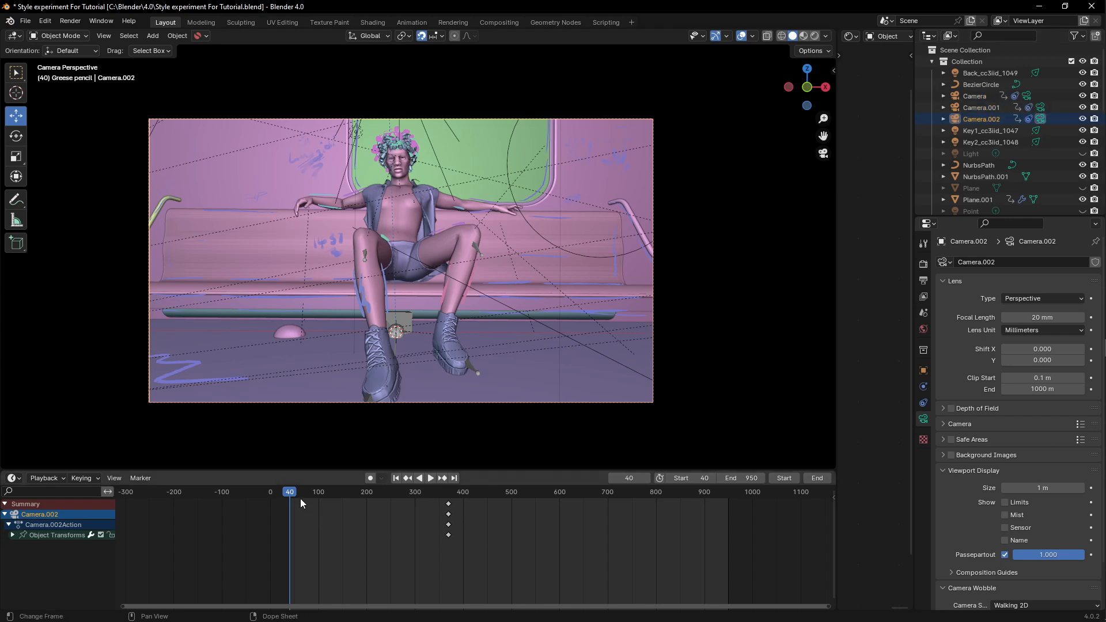
{"action": "left_click", "coordinate": [1041, 108]}
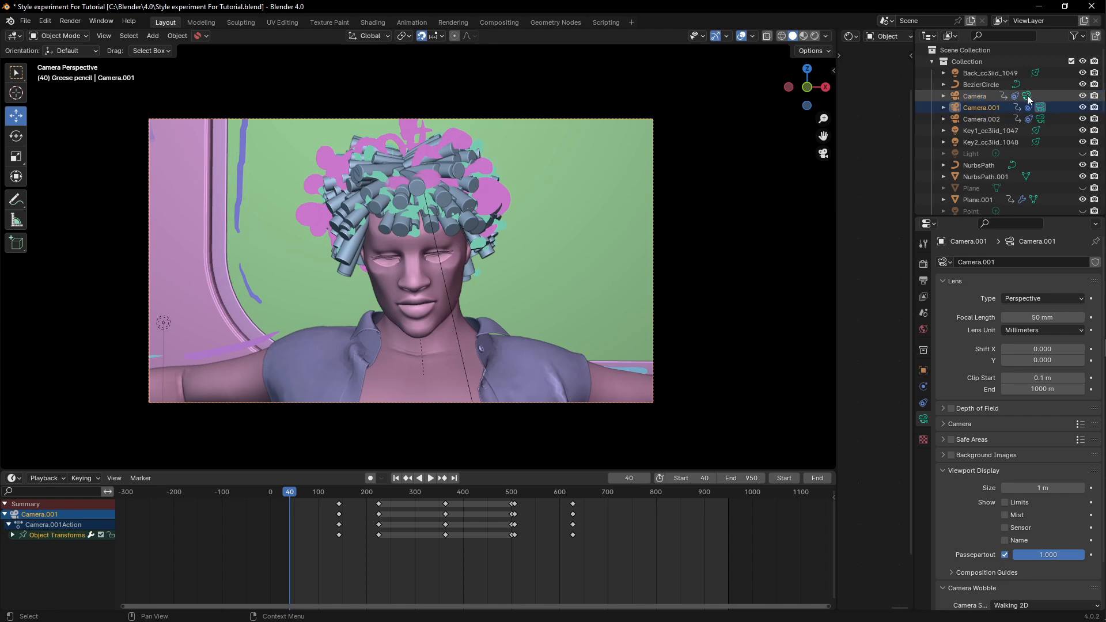
{"action": "left_click", "coordinate": [1028, 96]}
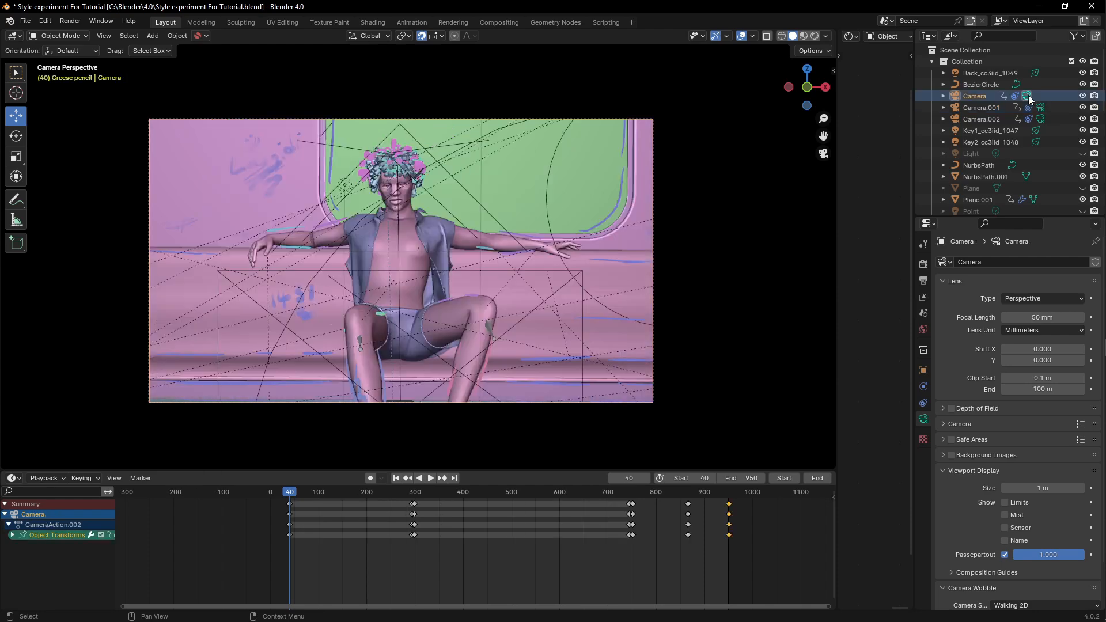
{"action": "left_click", "coordinate": [1039, 108]}
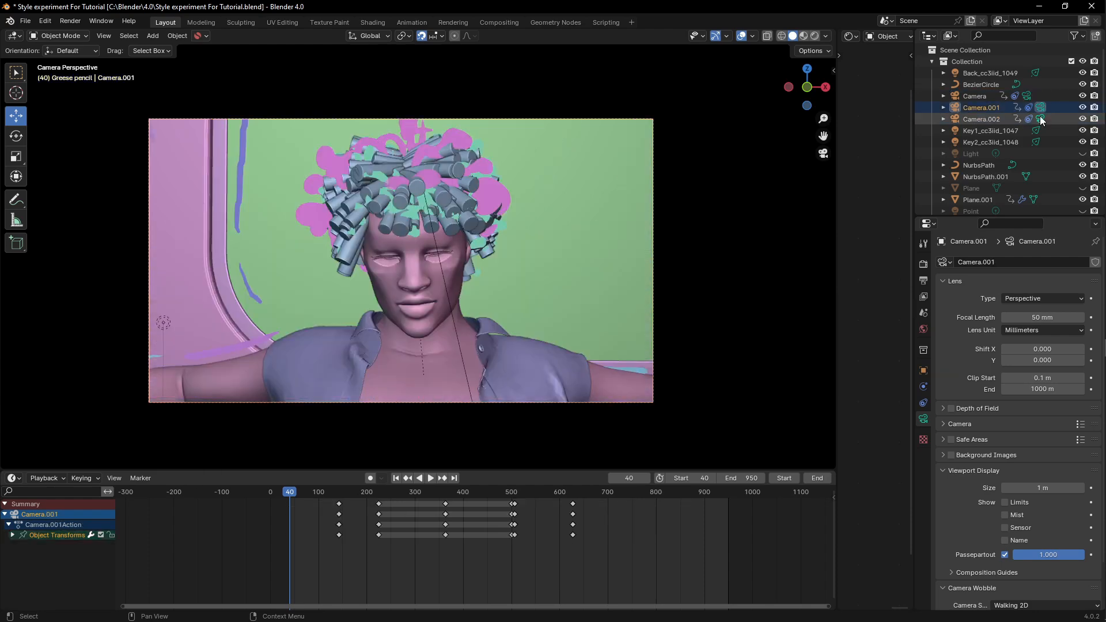
{"action": "left_click", "coordinate": [1040, 118]}
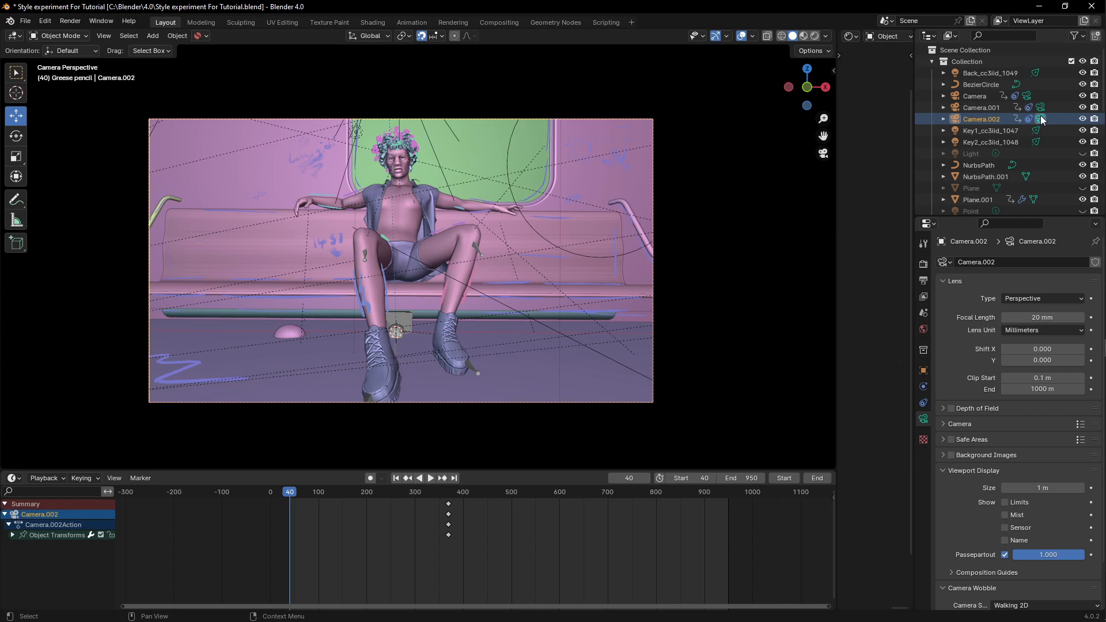
{"action": "left_click", "coordinate": [1040, 107]}
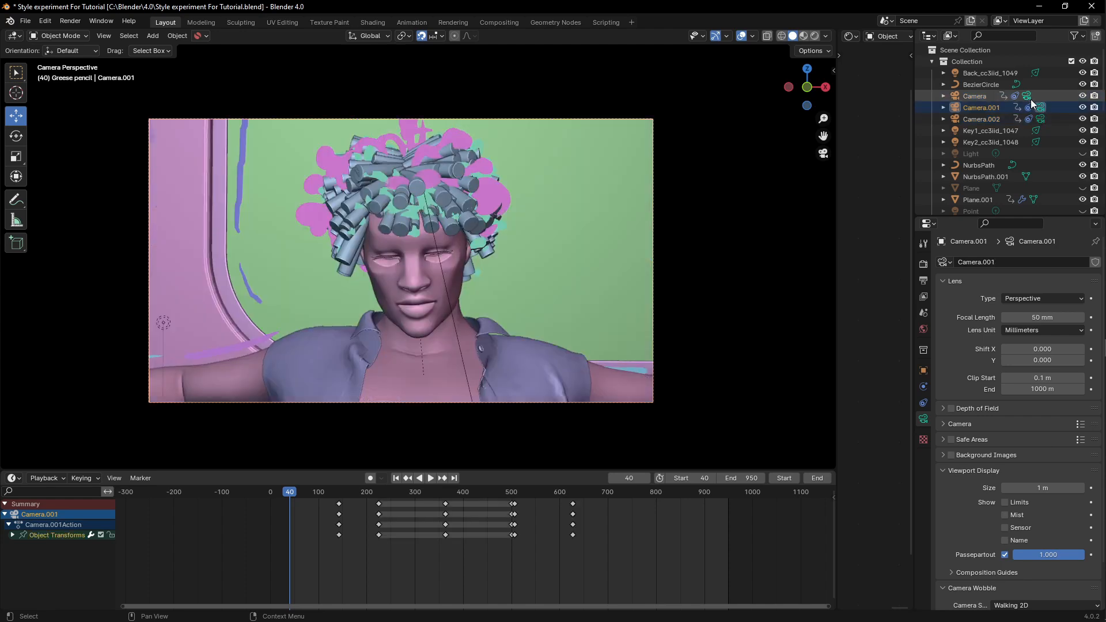
{"action": "left_click", "coordinate": [1041, 118]}
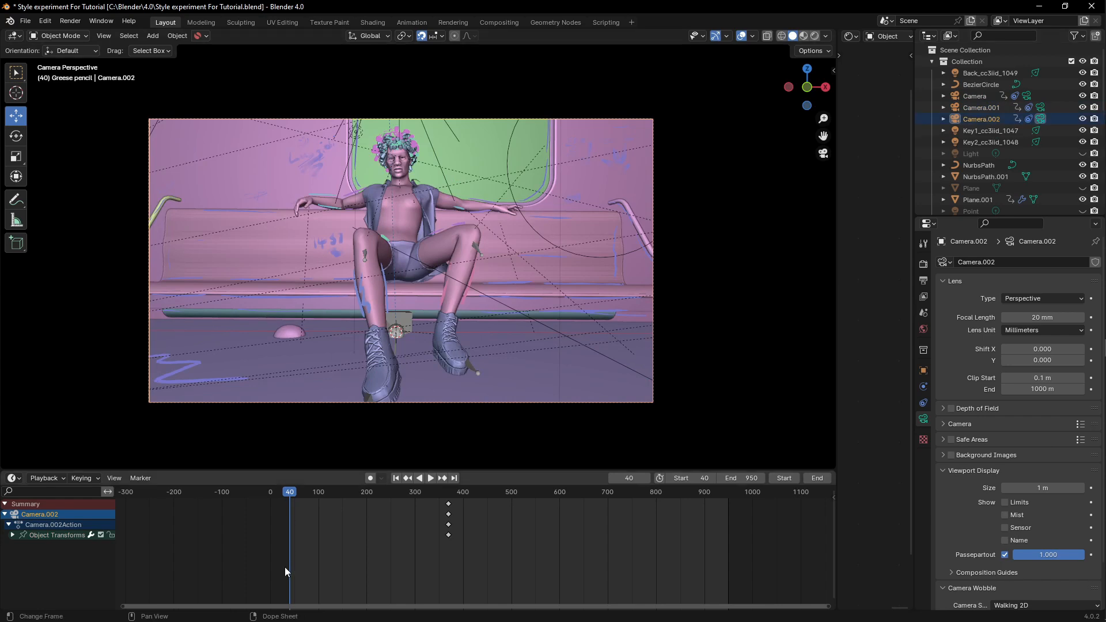
- Bind Camera.002 to a timeline marker at frame 40
{"action": "key", "text": "ctrl+b"}
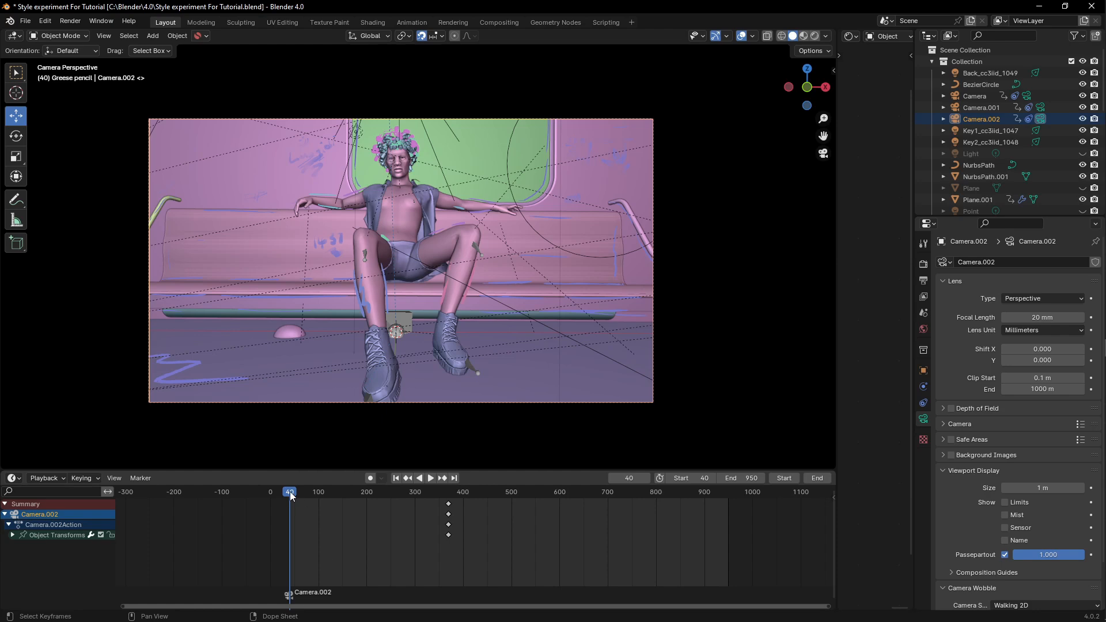
{"action": "key", "text": "space"}
{"action": "key", "text": "space"}
{"action": "left_click_drag", "start_coordinate": [302, 492], "coordinate": [293, 492]}
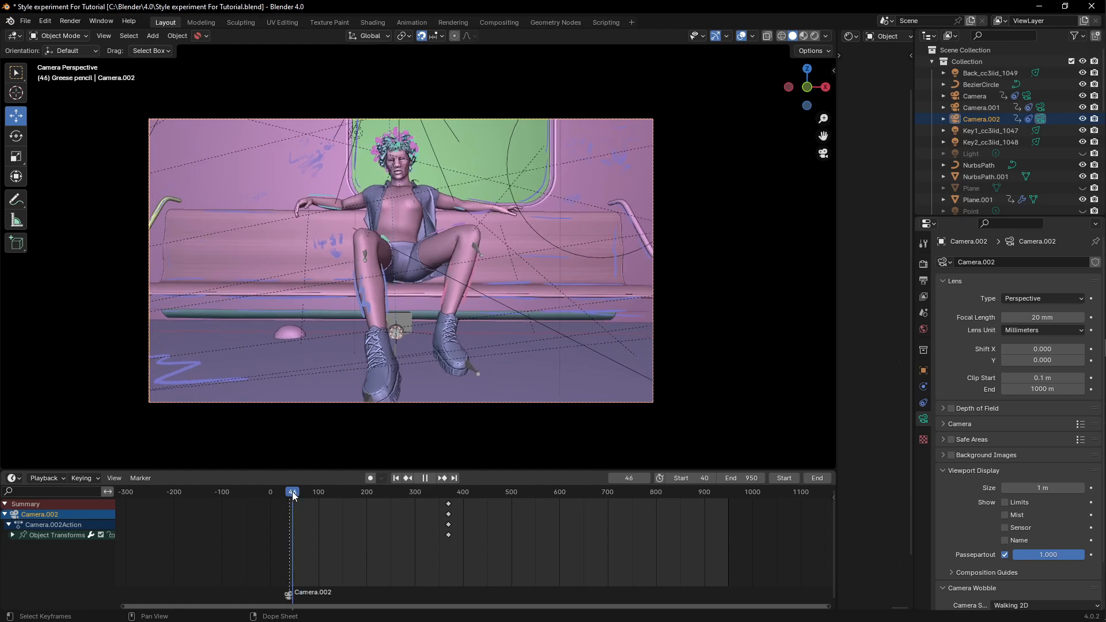
{"action": "key", "text": "ctrl+z"}
{"action": "key", "text": "ctrl+z"}
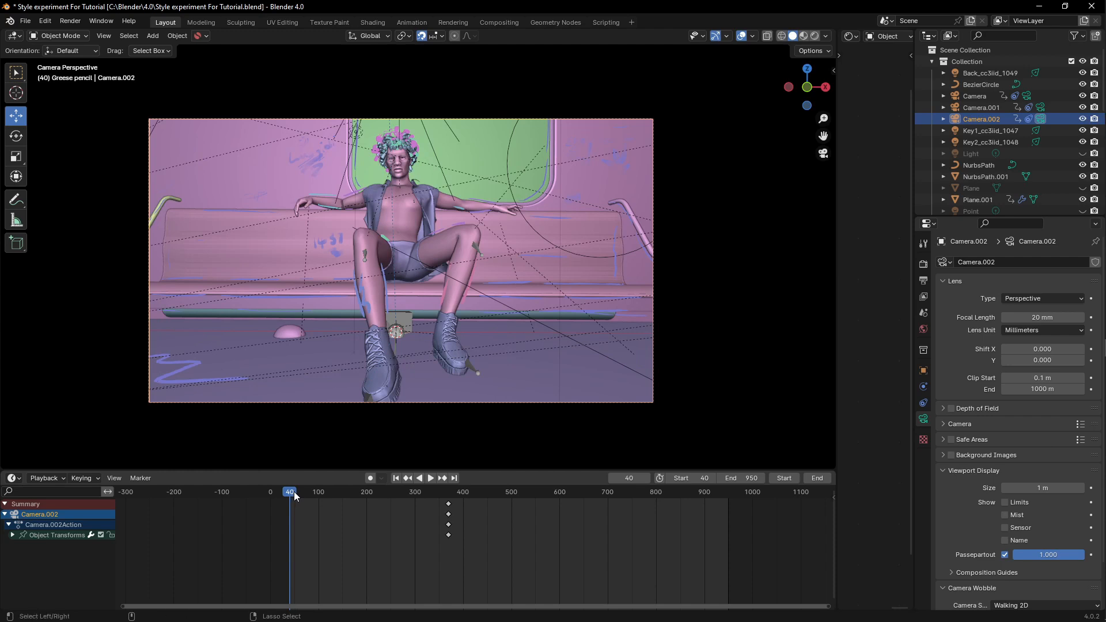
{"action": "key", "text": "ctrl+shift+z"}
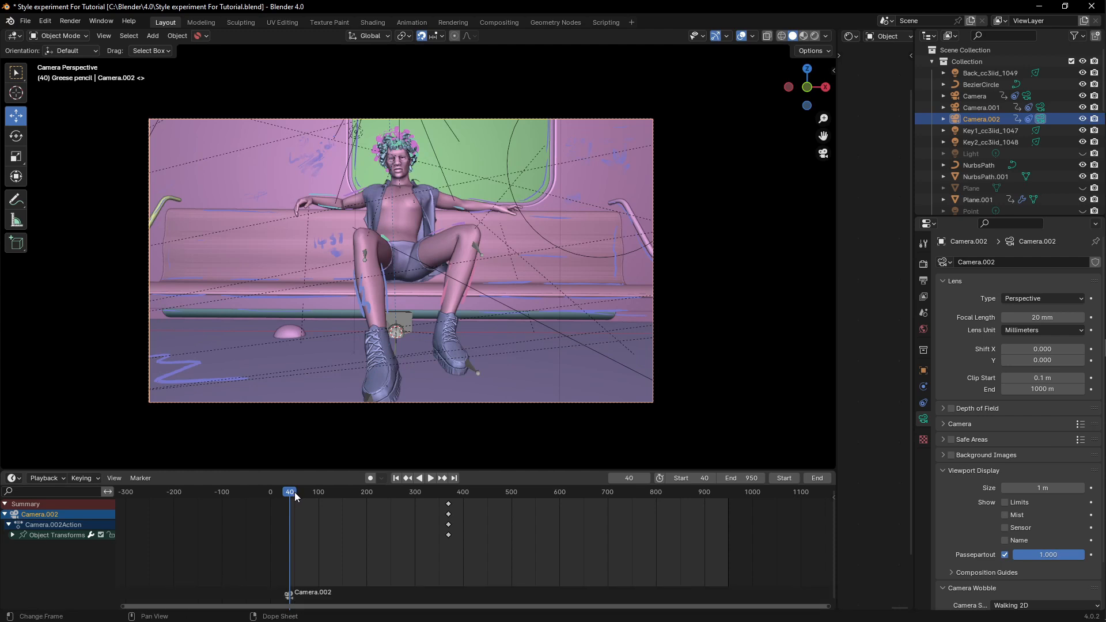
- Play and scrub the timeline to review the camera binding, checking the Marker menu's bind command
{"action": "key", "text": "shift+ctrl+space"}
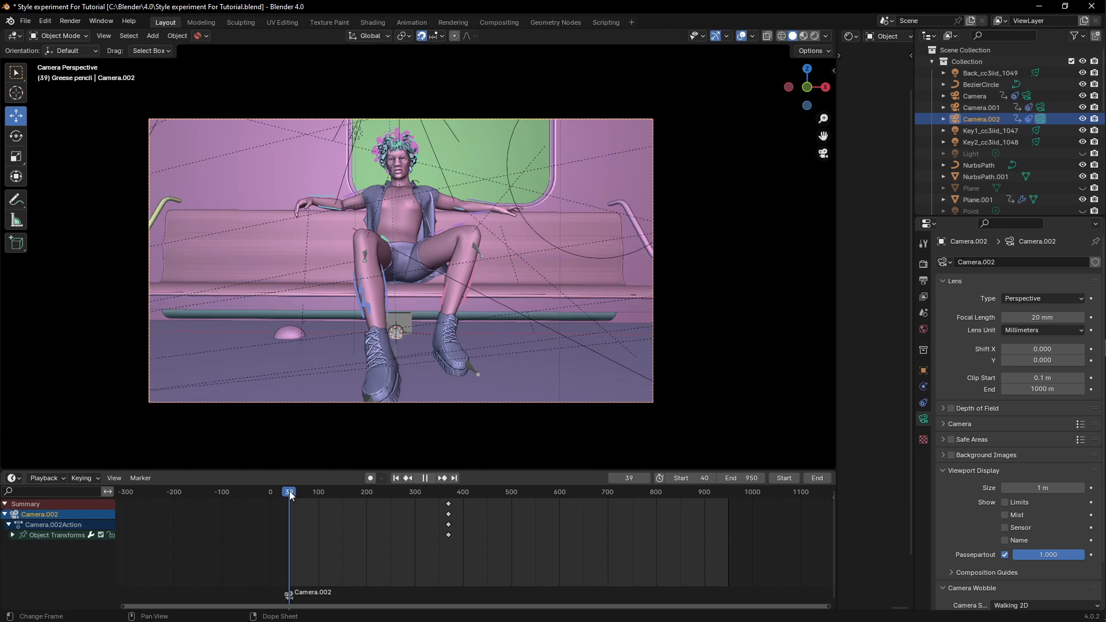
{"action": "key", "text": "space"}
{"action": "left_click", "coordinate": [141, 478]}
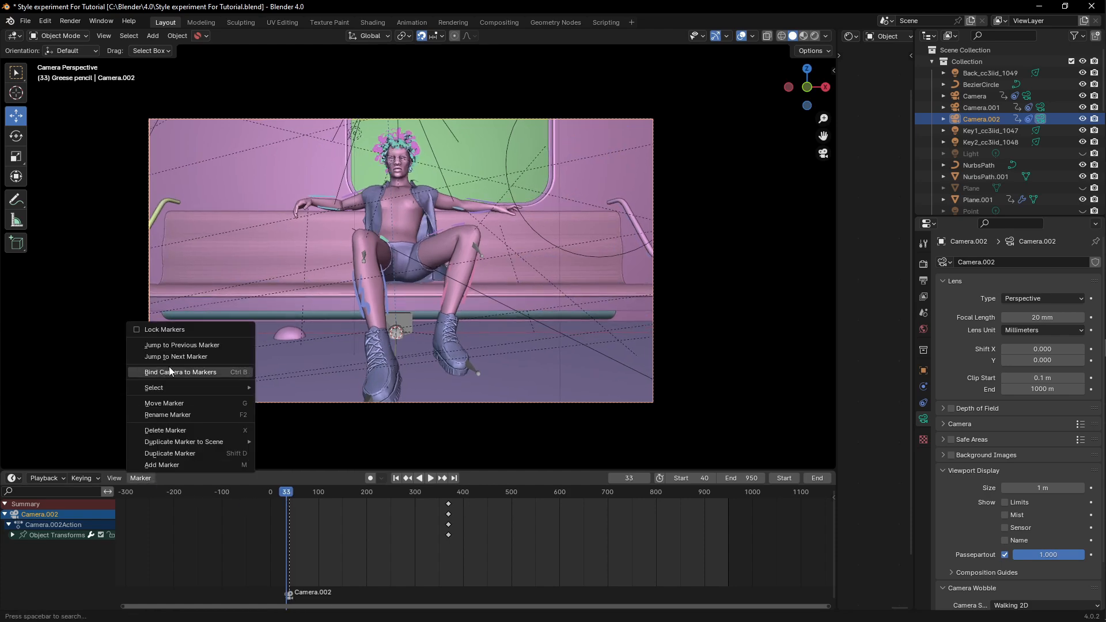
{"action": "key", "text": "space"}
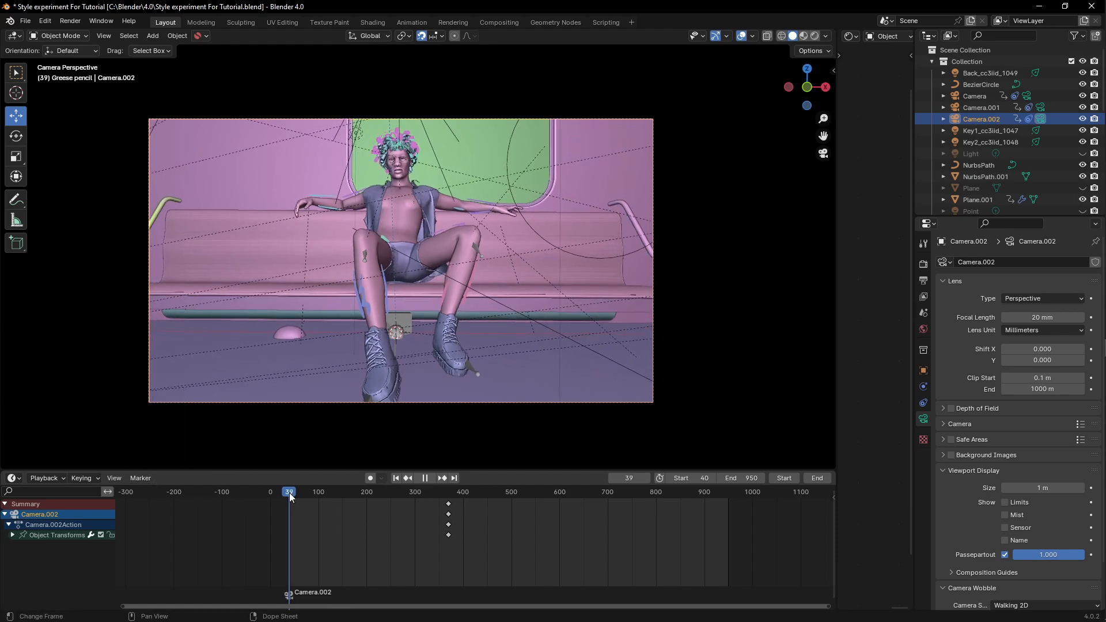
{"action": "left_click_drag", "start_coordinate": [297, 493], "coordinate": [364, 495]}
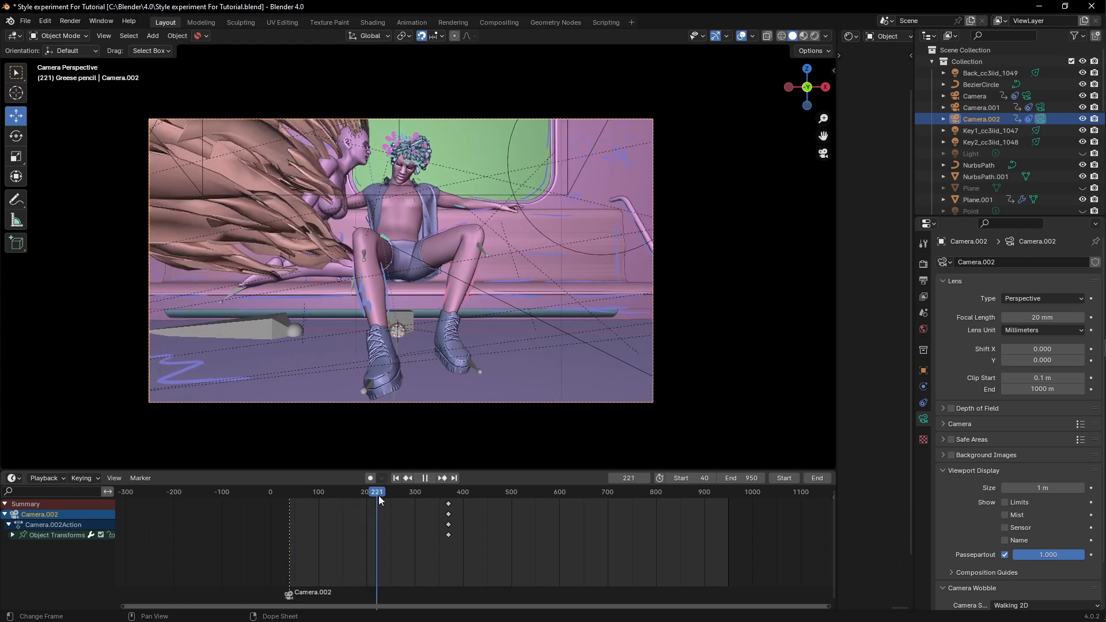
{"action": "key", "text": "space"}
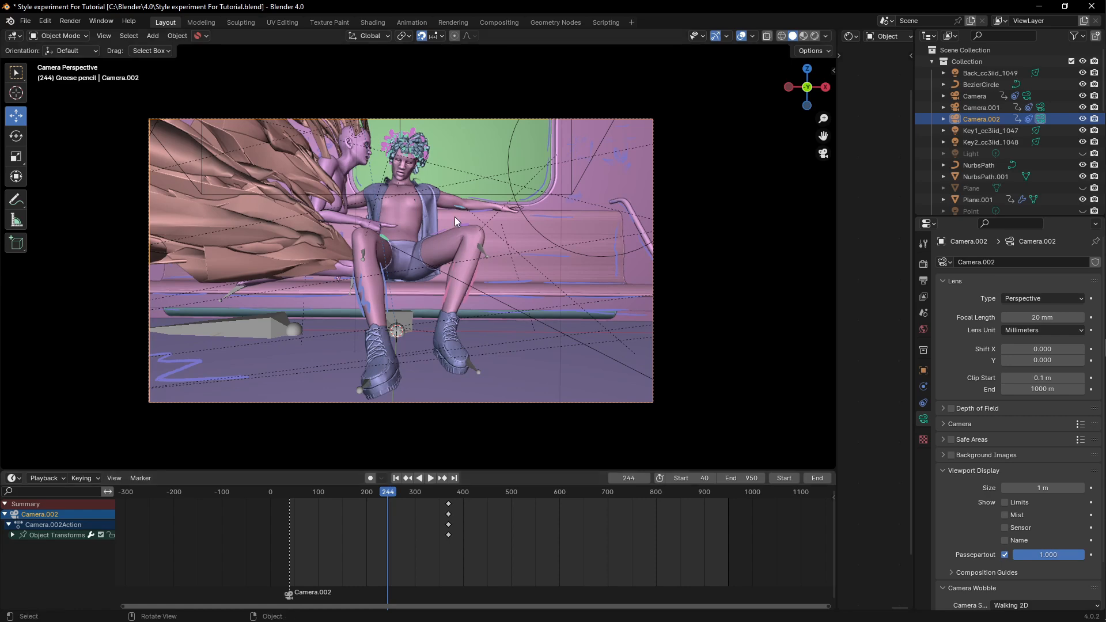
- At about frame 301, make Camera the active camera and bind it to a new marker
{"action": "left_click_drag", "start_coordinate": [387, 498], "coordinate": [415, 493]}
{"action": "left_click", "coordinate": [1044, 109]}
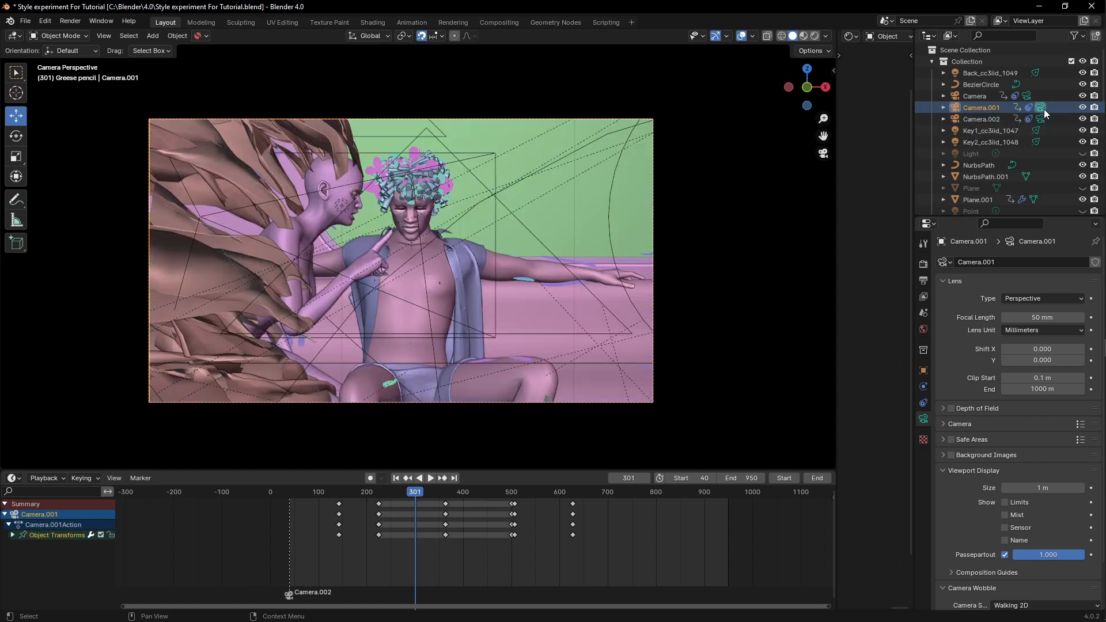
{"action": "left_click", "coordinate": [1025, 98]}
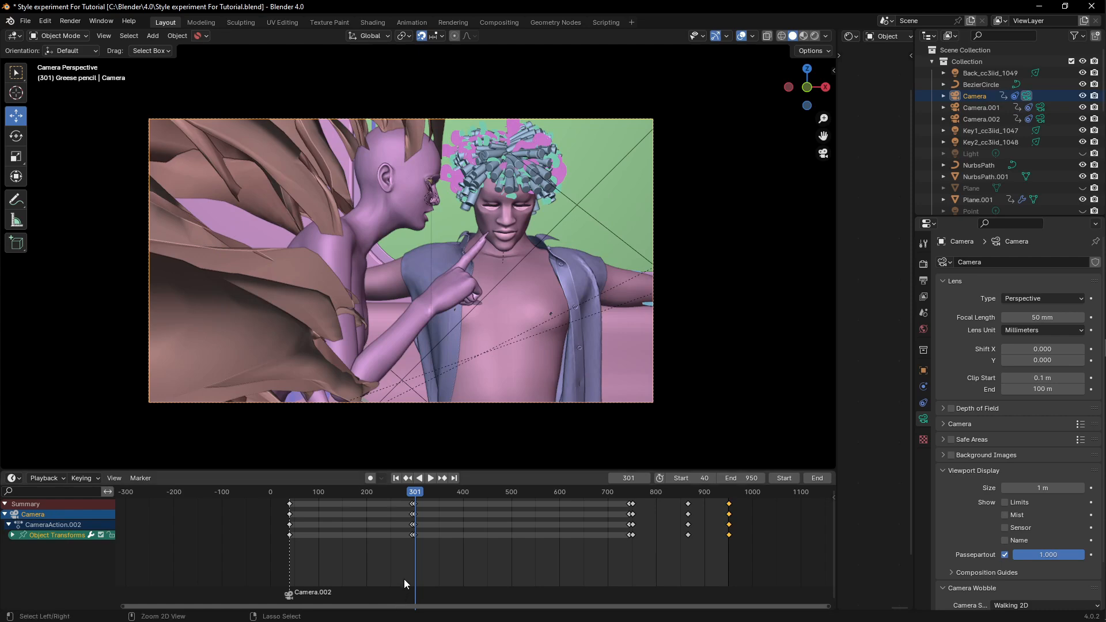
{"action": "key", "text": "ctrl+b"}
- Play back and scrub the timeline to preview the switch between cameras
{"action": "key", "text": "shift+ctrl+space"}
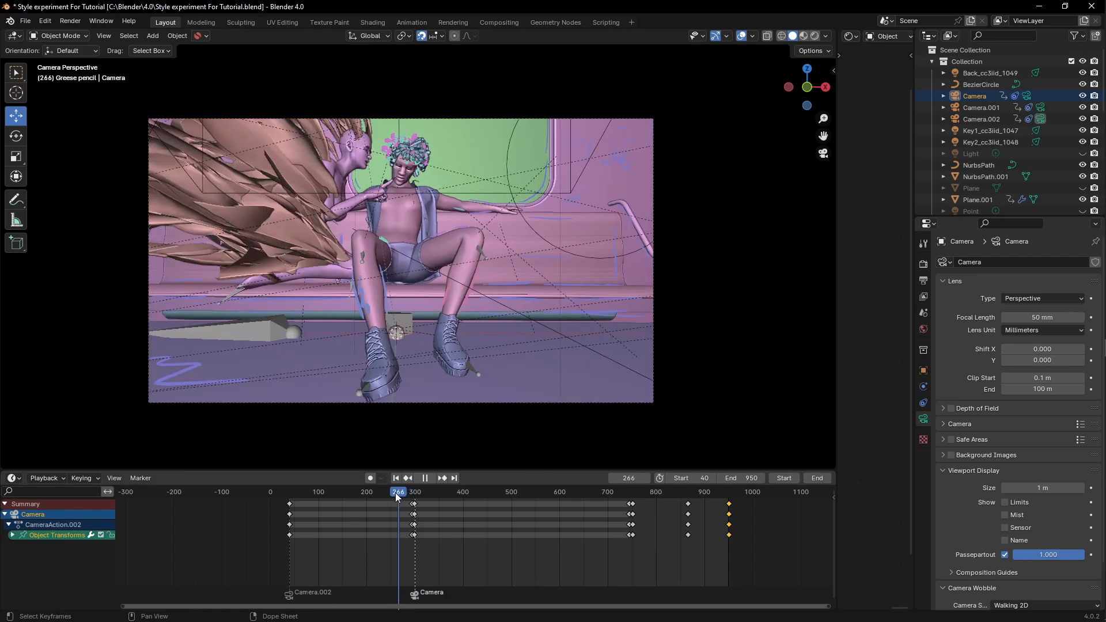
{"action": "left_click_drag", "start_coordinate": [413, 496], "coordinate": [464, 494]}
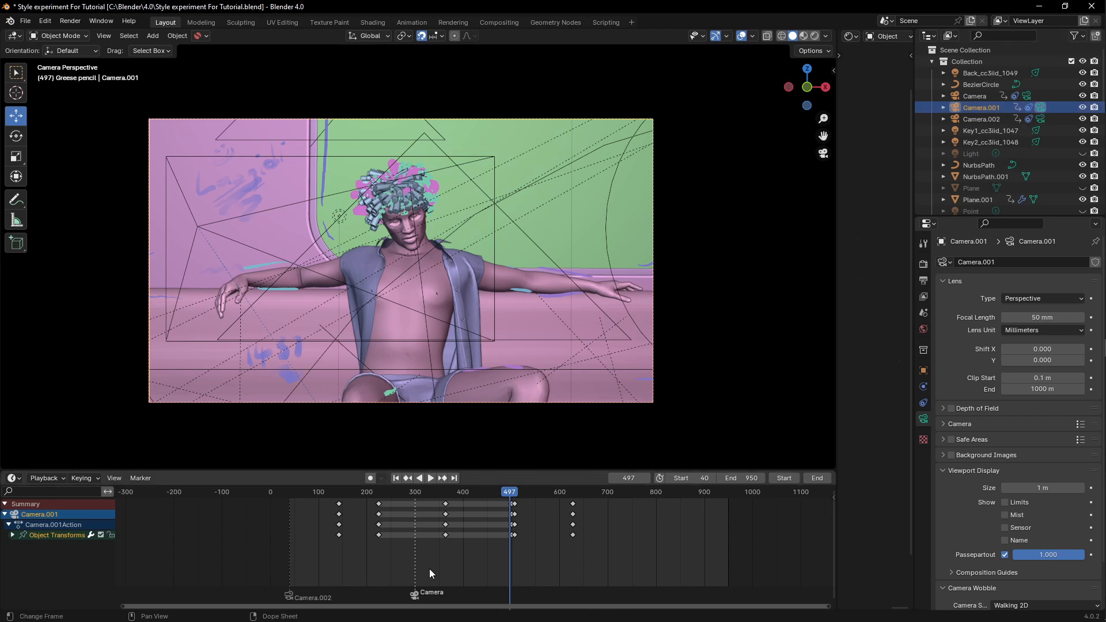
{"action": "key", "text": "space"}
{"action": "left_click_drag", "start_coordinate": [513, 517], "coordinate": [512, 516]}
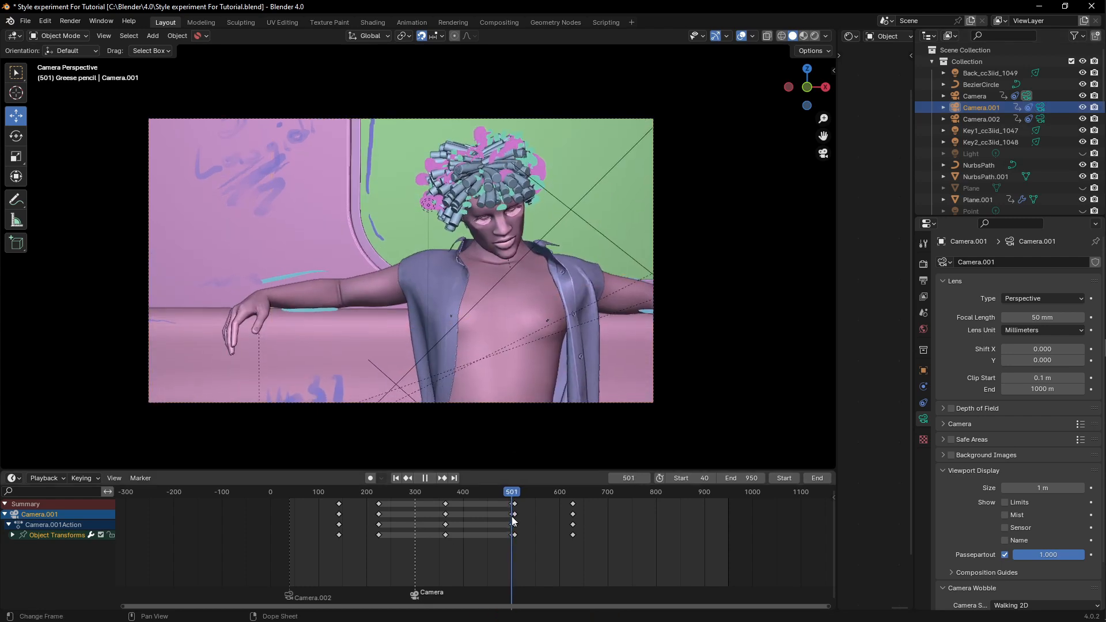
- Set the current frame to 500
{"action": "left_click", "coordinate": [636, 477]}
{"action": "type", "text": "50"}
{"action": "key", "text": "Return"}
{"action": "left_click", "coordinate": [637, 478]}
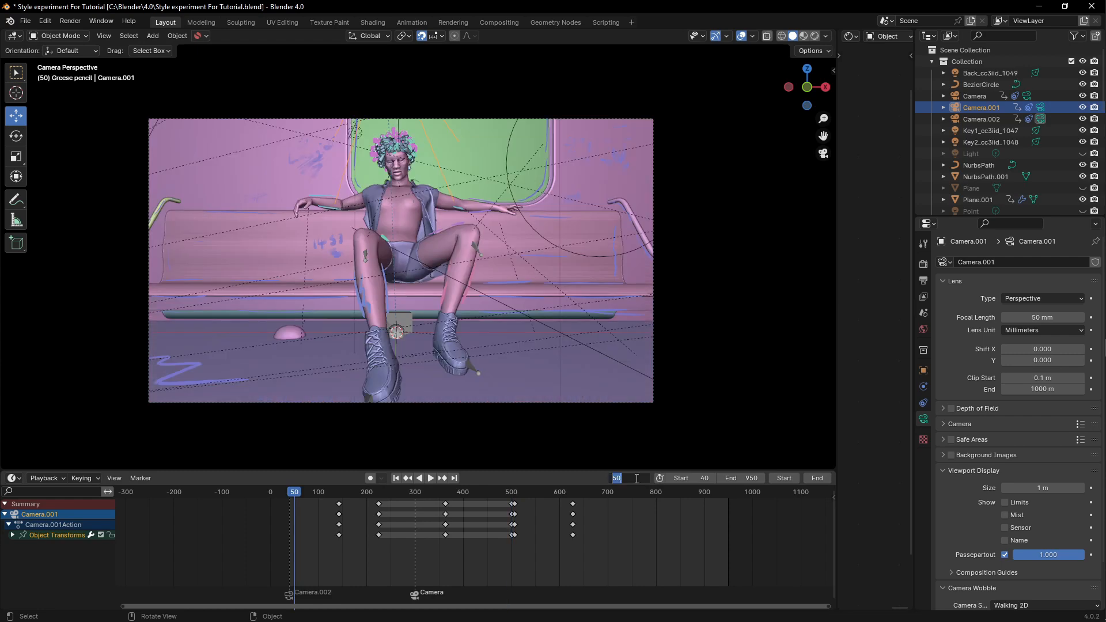
{"action": "left_click", "coordinate": [629, 478]}
{"action": "type", "text": "0"}
{"action": "key", "text": "Return"}
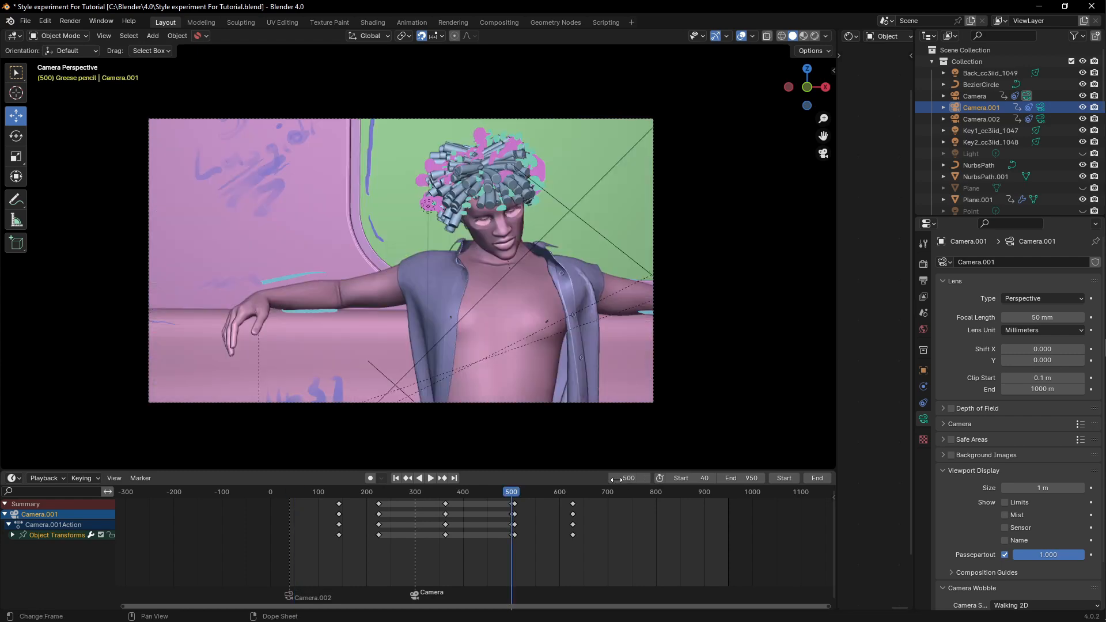
- Make Camera.001 the active camera and bind it to a marker at frame 500
{"action": "left_click", "coordinate": [1042, 108]}
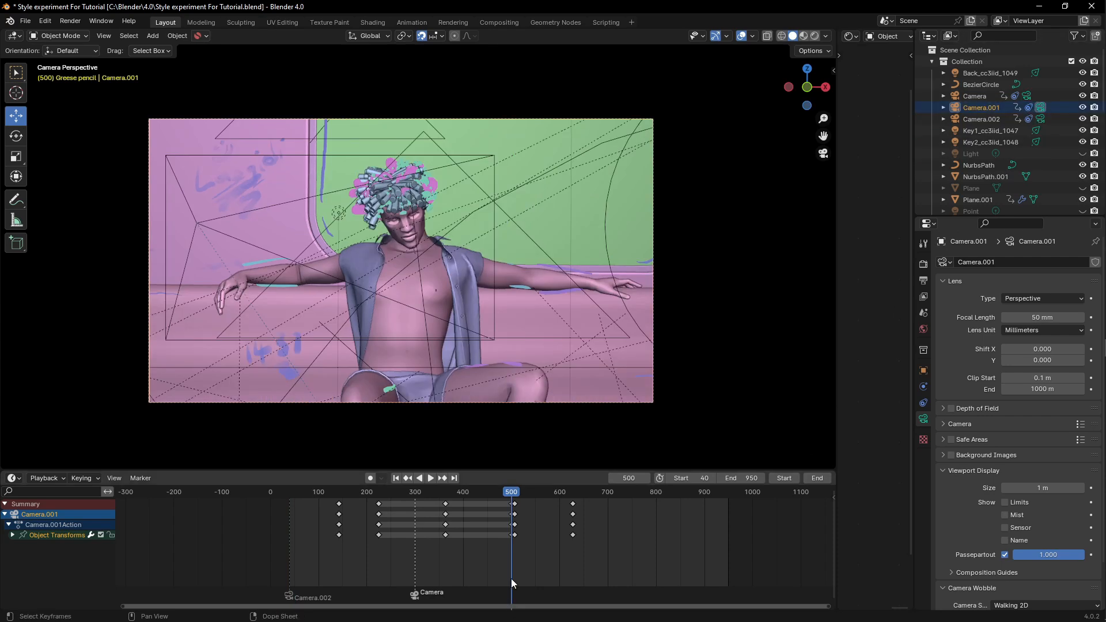
{"action": "key", "text": "ctrl+b"}
- Scrub the timeline and select markers to review the cuts between the three cameras
{"action": "mouse_move", "coordinate": [515, 492]}
{"action": "left_mouse_down"}
{"action": "mouse_move", "coordinate": [328, 496]}
{"action": "mouse_move", "coordinate": [592, 530]}
{"action": "mouse_move", "coordinate": [525, 528]}
{"action": "left_mouse_up"}
{"action": "left_click", "coordinate": [288, 594]}
{"action": "left_click", "coordinate": [327, 494]}
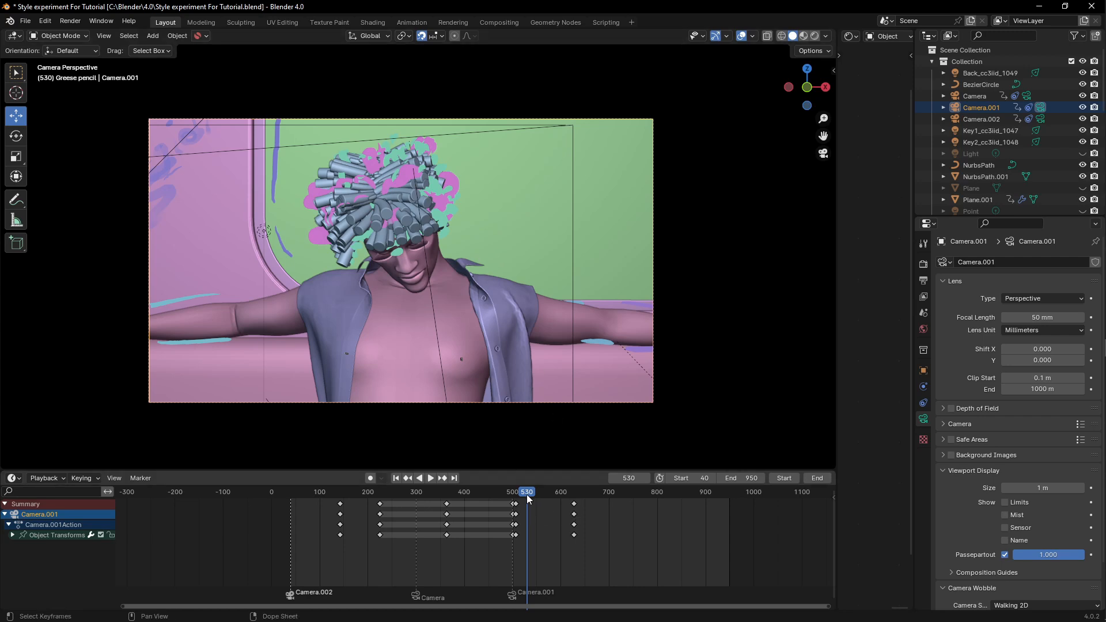
{"action": "left_click_drag", "start_coordinate": [527, 494], "coordinate": [370, 494]}
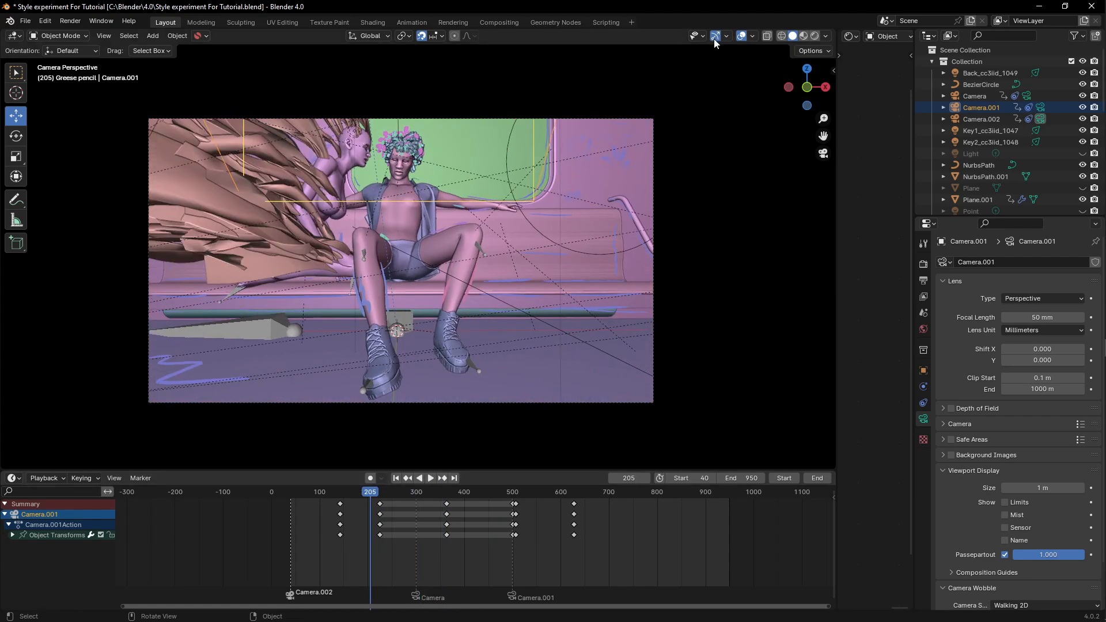
- Turn off viewport overlays and scrub the timeline to preview the clean camera shots
{"action": "left_click", "coordinate": [742, 37]}
{"action": "left_click_drag", "start_coordinate": [372, 493], "coordinate": [530, 502]}
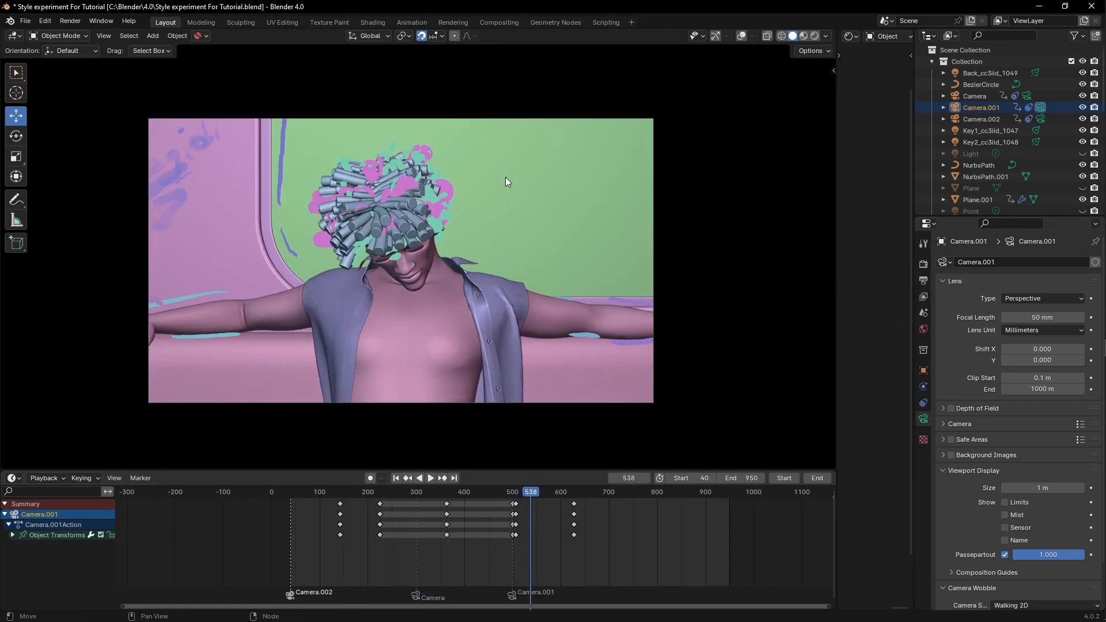
- Rename the render output path to "Train of thoughts Tutorial" in the output properties
{"action": "left_click", "coordinate": [923, 280]}
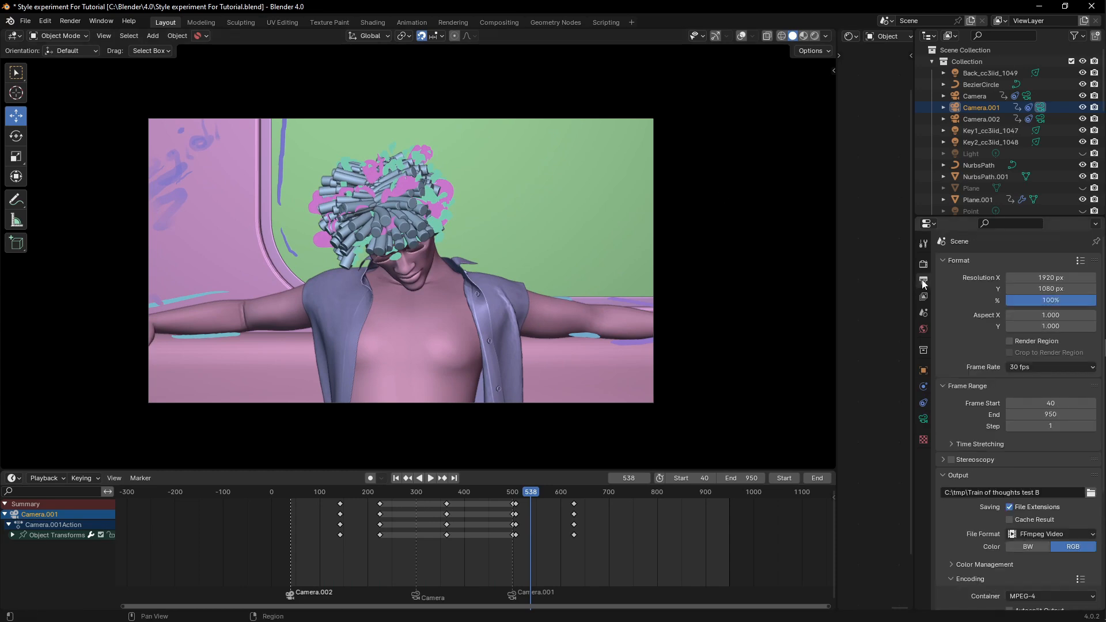
{"action": "left_click", "coordinate": [1012, 493]}
{"action": "left_click_drag", "start_coordinate": [972, 494], "coordinate": [1065, 492]}
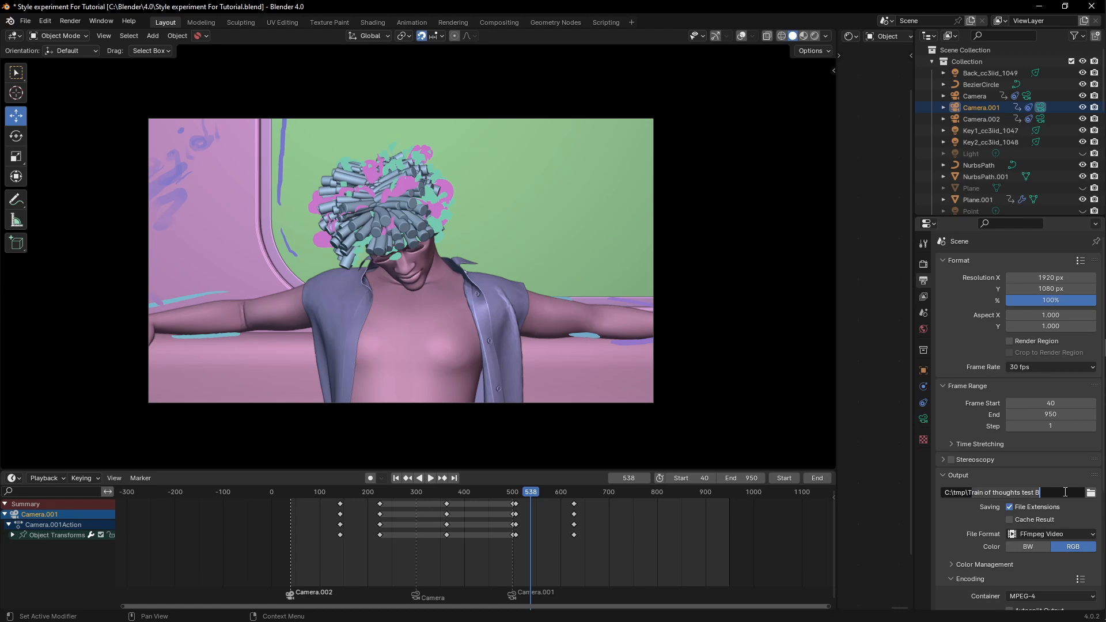
{"action": "left_click", "coordinate": [978, 494]}
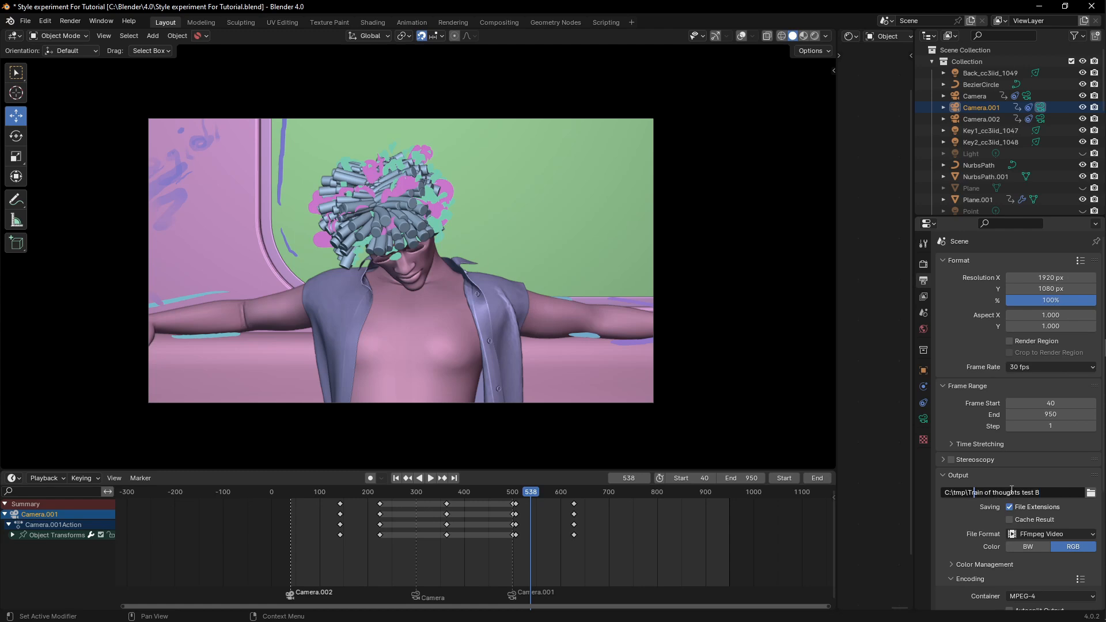
{"action": "left_click_drag", "start_coordinate": [1021, 492], "coordinate": [1075, 496]}
{"action": "type", "text": "Tutorial"}
{"action": "key", "text": "Return"}
- Play back toward the end of the animation and set the scene's end frame to 700
{"action": "key", "text": "space"}
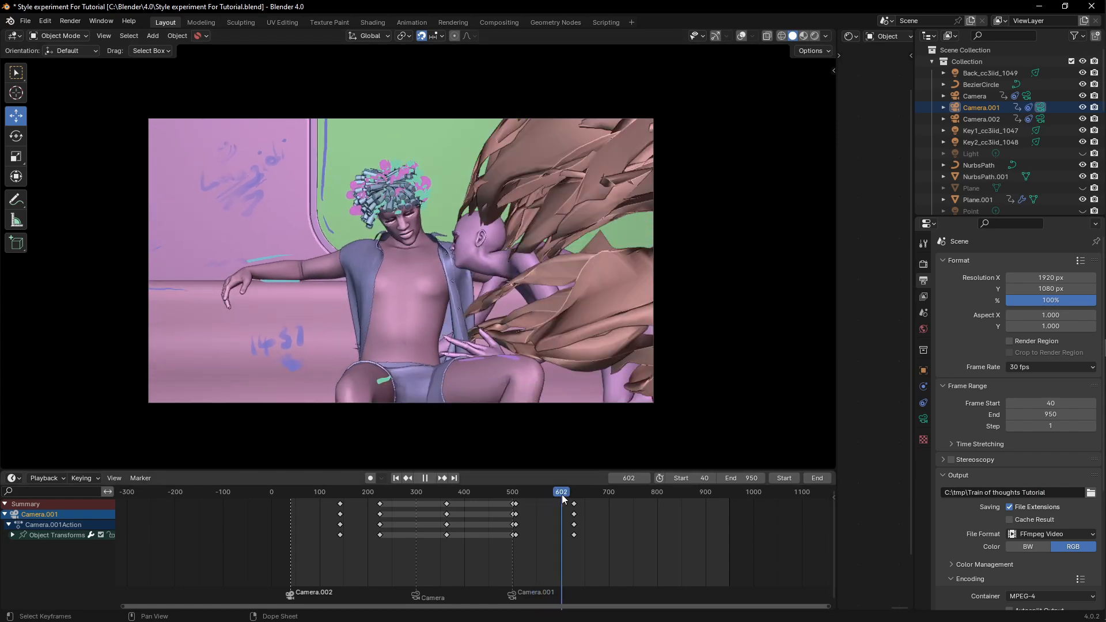
{"action": "left_click_drag", "start_coordinate": [562, 494], "coordinate": [609, 492]}
{"action": "key", "text": "space"}
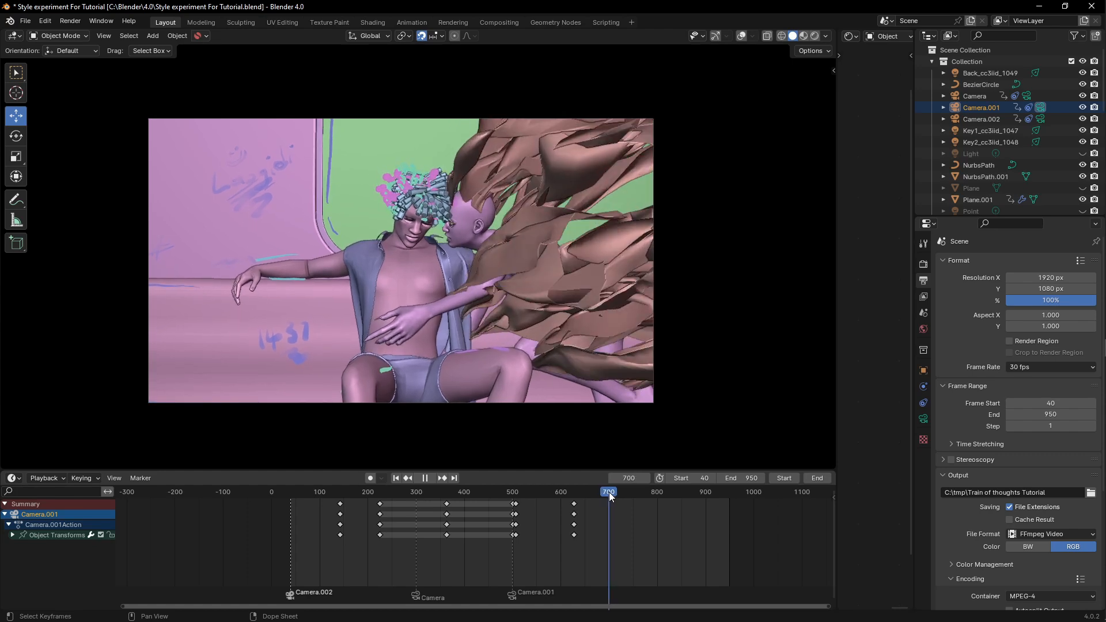
{"action": "left_click", "coordinate": [742, 477]}
{"action": "type", "text": "700"}
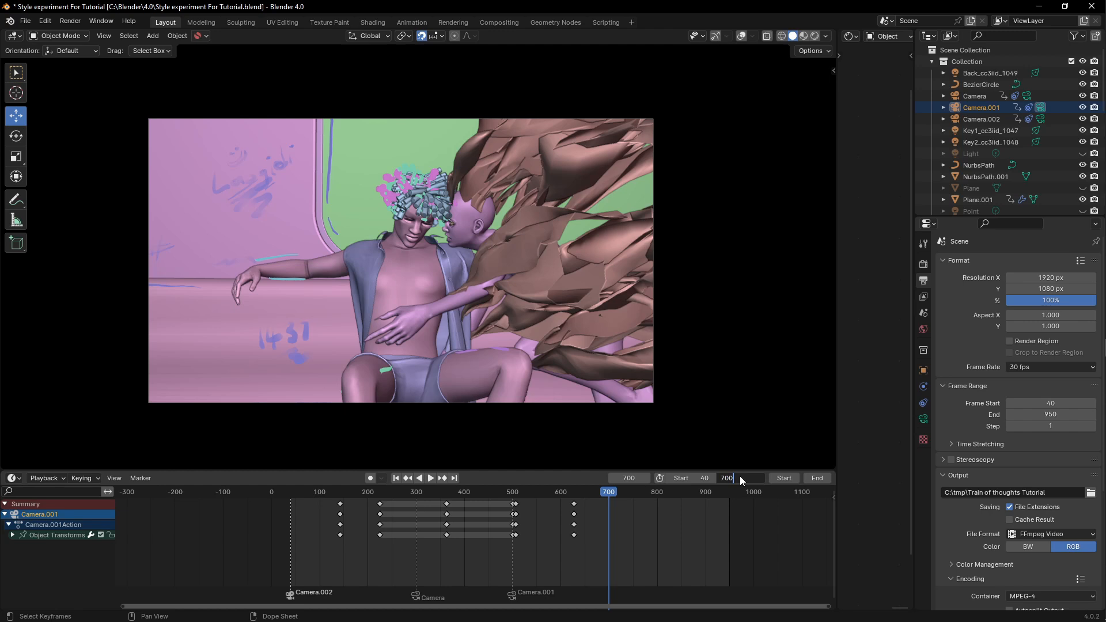
{"action": "key", "text": "Return"}
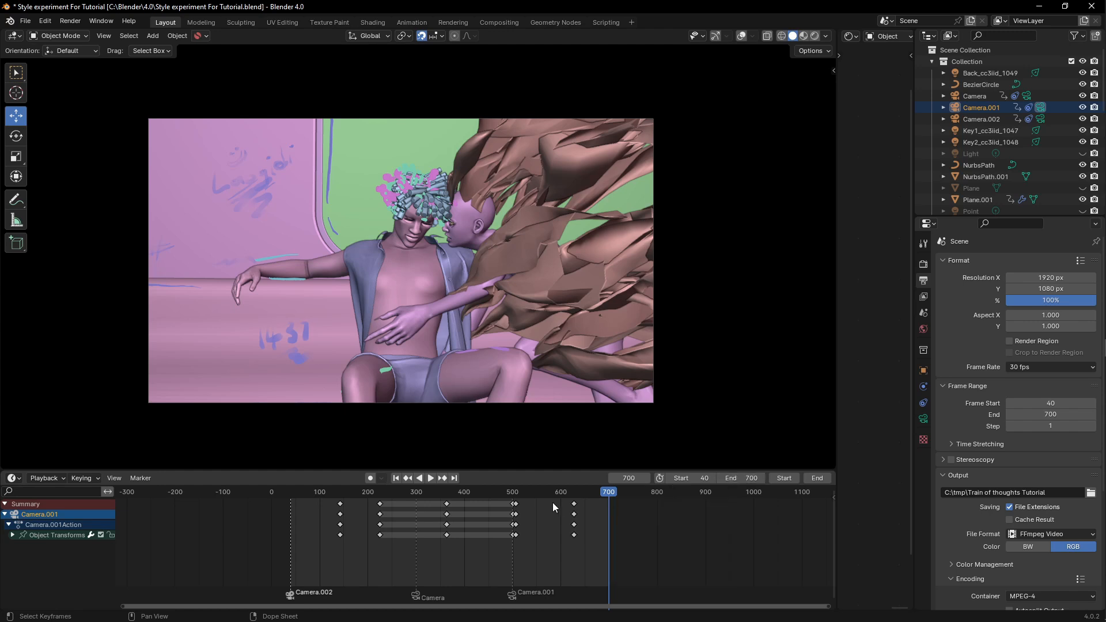
- Jump to the start frame and render the viewport animation
{"action": "left_click", "coordinate": [396, 478]}
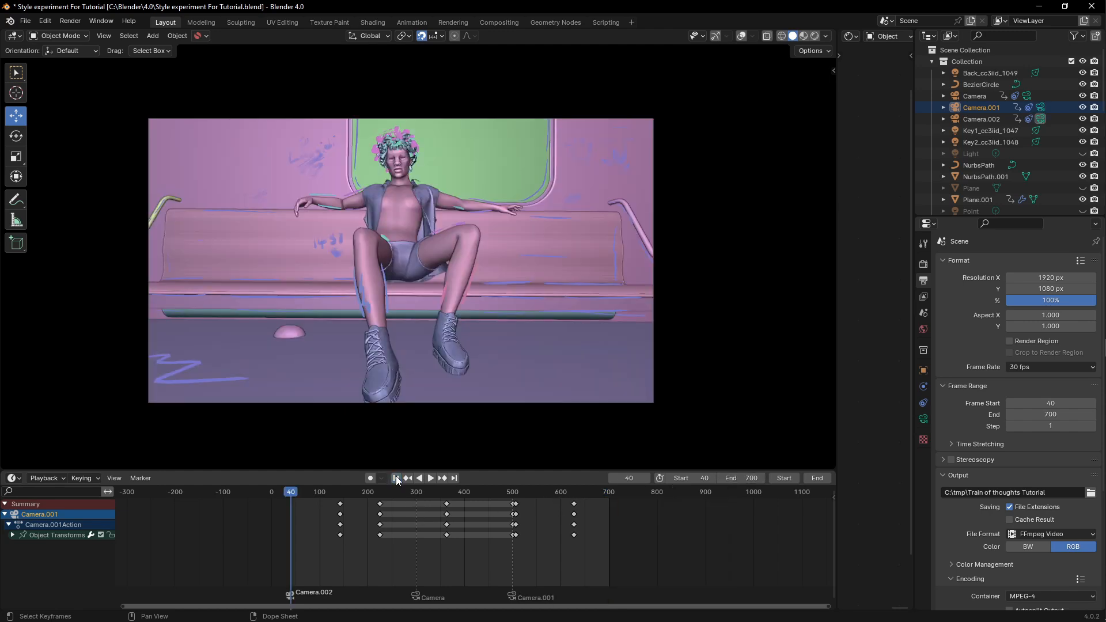
{"action": "left_click", "coordinate": [102, 36]}
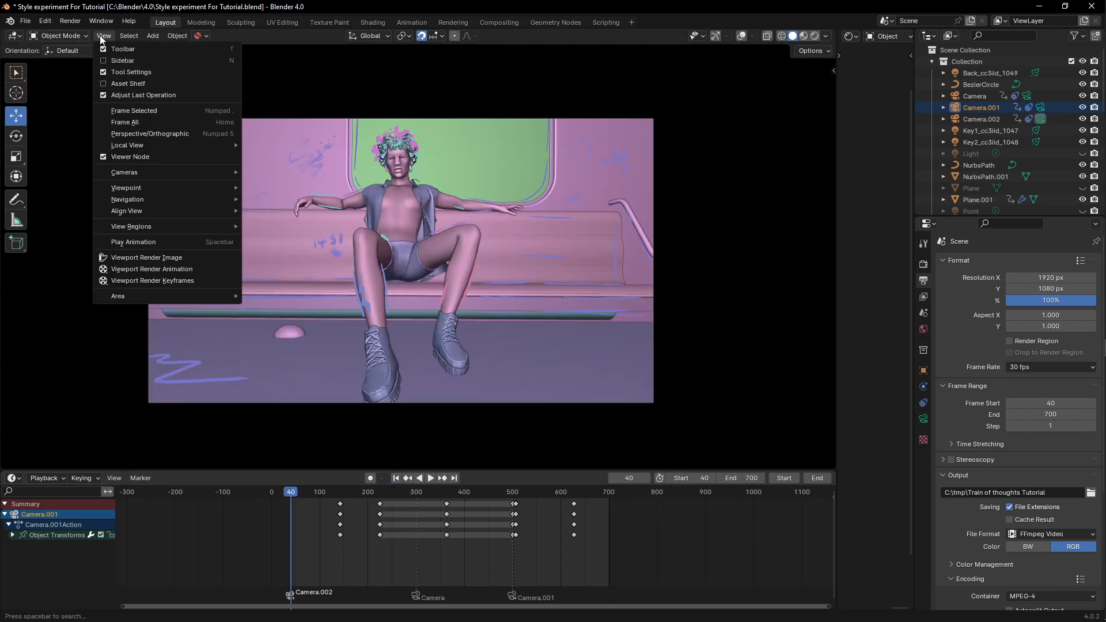
{"action": "left_click", "coordinate": [138, 269]}
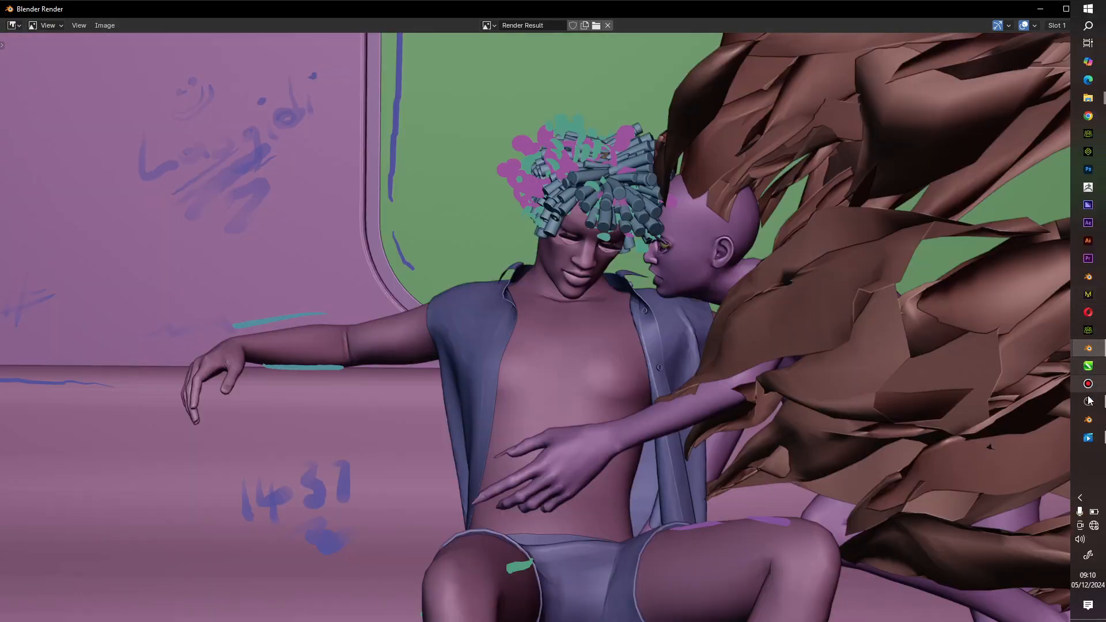
- Switch to the video player to watch the rendered "Train of thoughts Tutorial0040-0700" clip, then close it
{"action": "left_click", "coordinate": [1091, 445]}
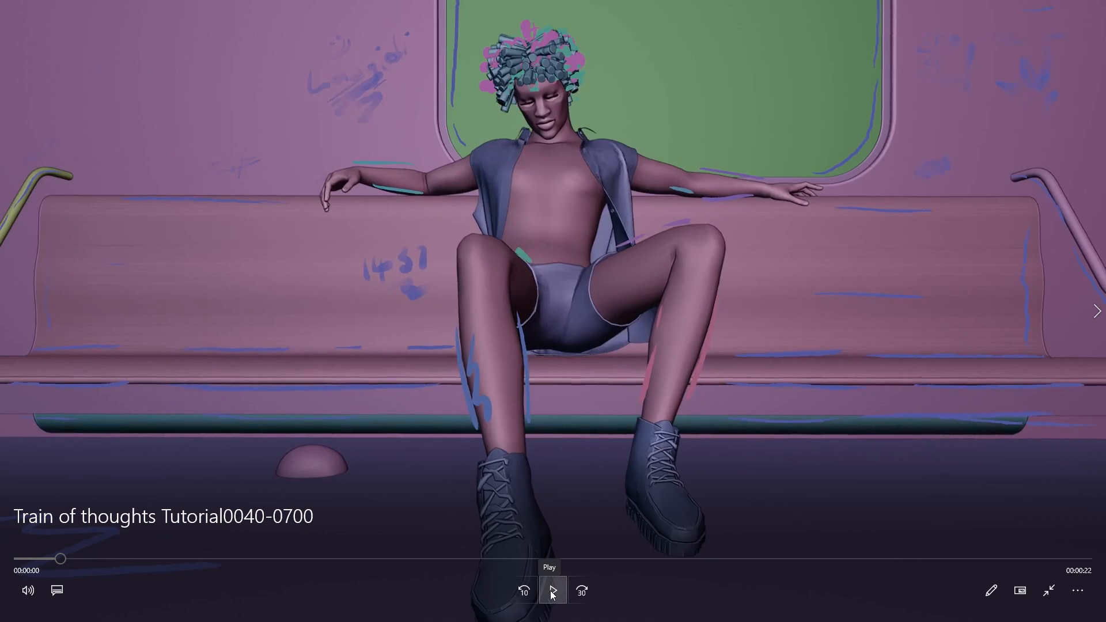
{"action": "left_click", "coordinate": [552, 592]}
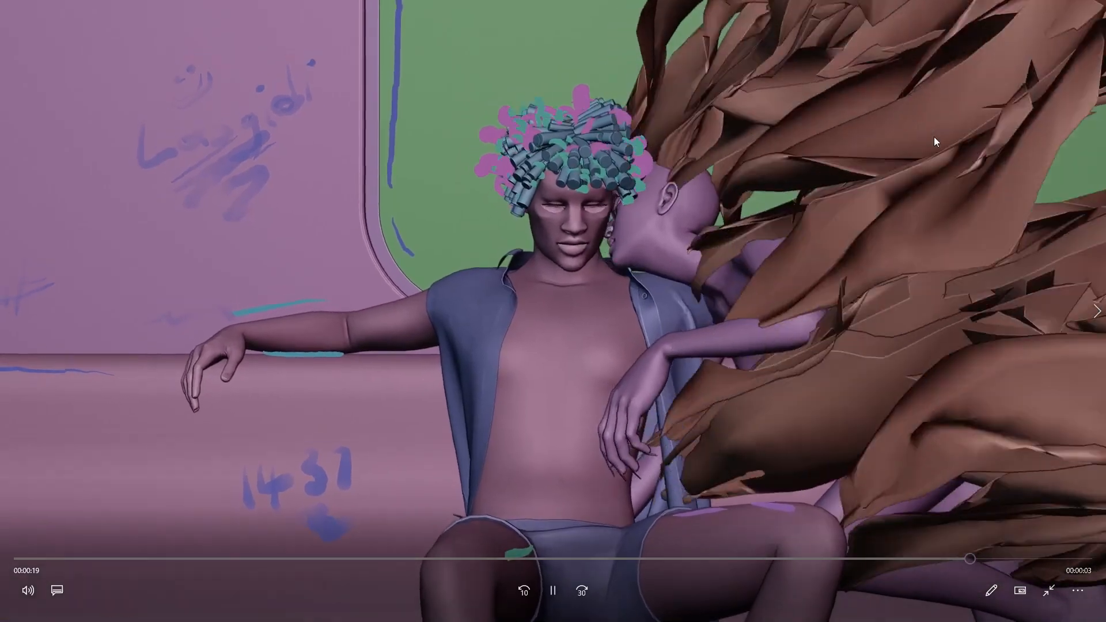
{"action": "key", "text": "Escape"}
{"action": "left_click", "coordinate": [1090, 8]}
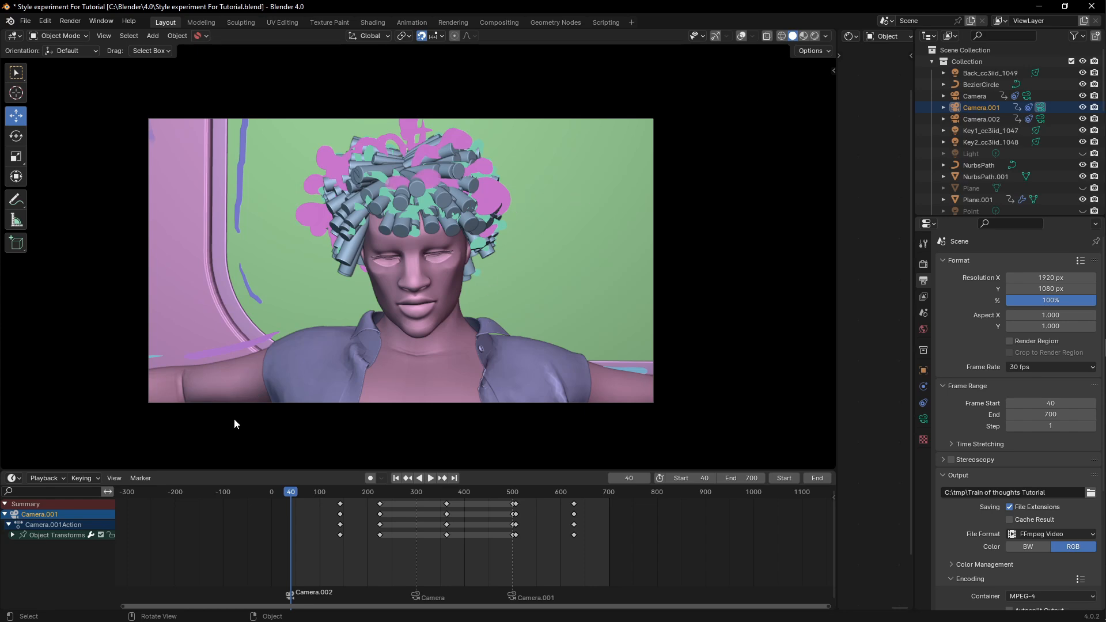
- Scrub and play the opening frames of the timeline to find where a new camera cut belongs
{"action": "left_click_drag", "start_coordinate": [296, 492], "coordinate": [323, 494]}
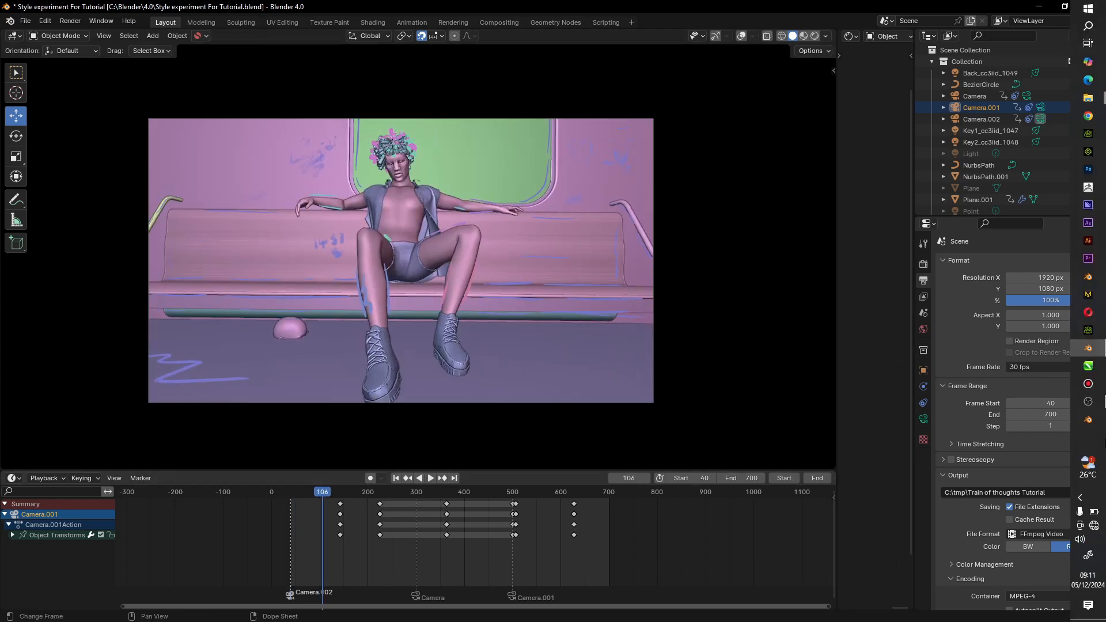
{"action": "key", "text": "space"}
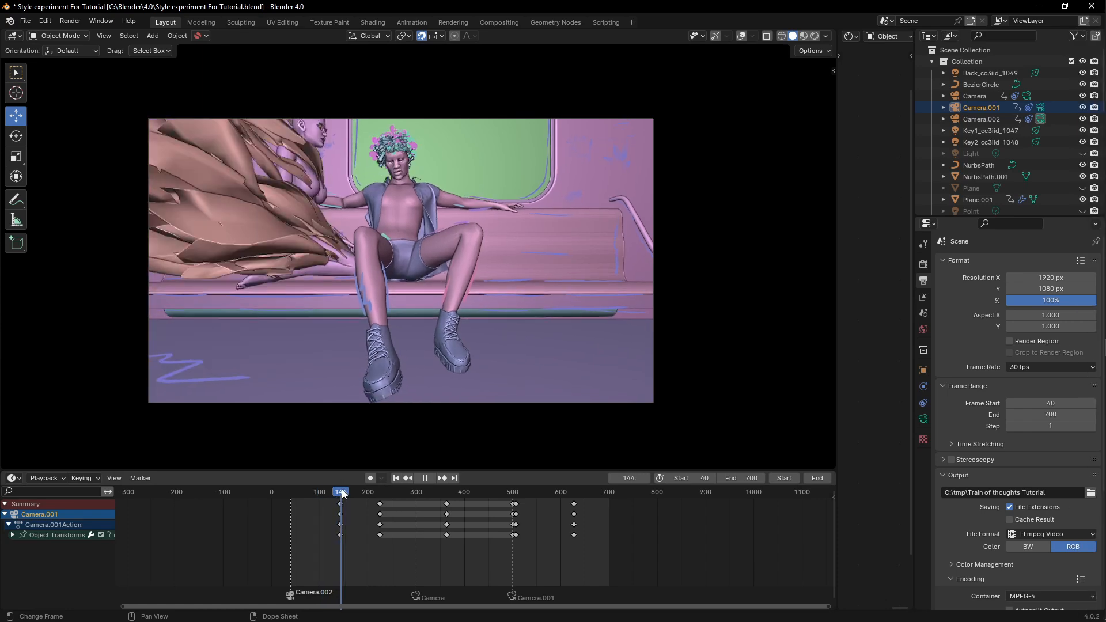
{"action": "key", "text": "space"}
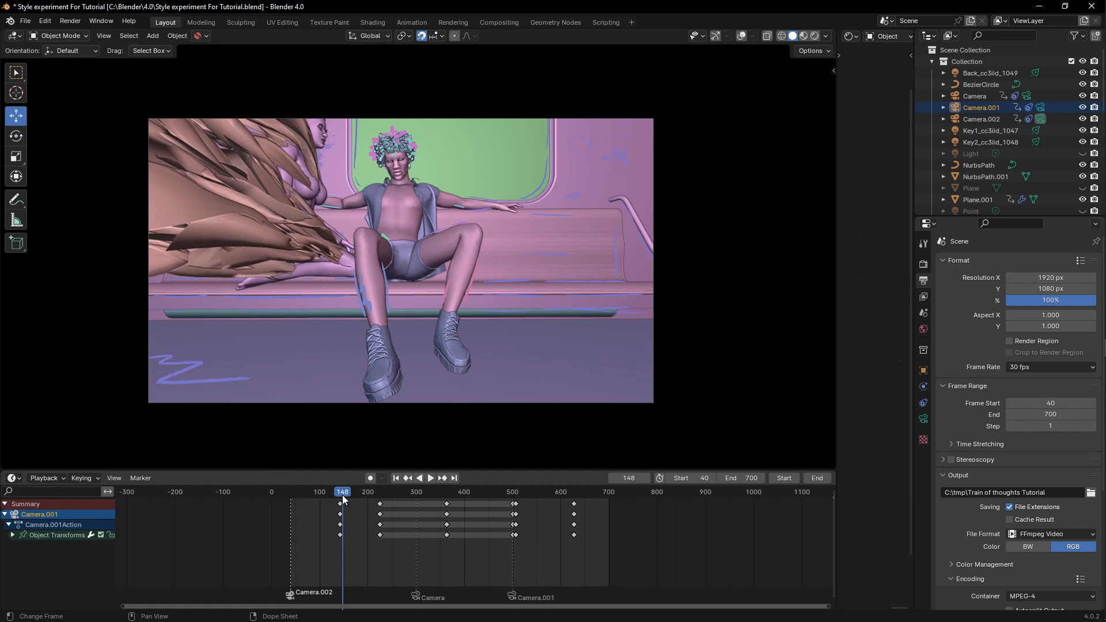
{"action": "mouse_move", "coordinate": [343, 496]}
{"action": "left_mouse_down"}
{"action": "mouse_move", "coordinate": [324, 498]}
{"action": "mouse_move", "coordinate": [335, 499]}
{"action": "left_mouse_up"}
{"action": "key", "text": "space"}
{"action": "key", "text": "space"}
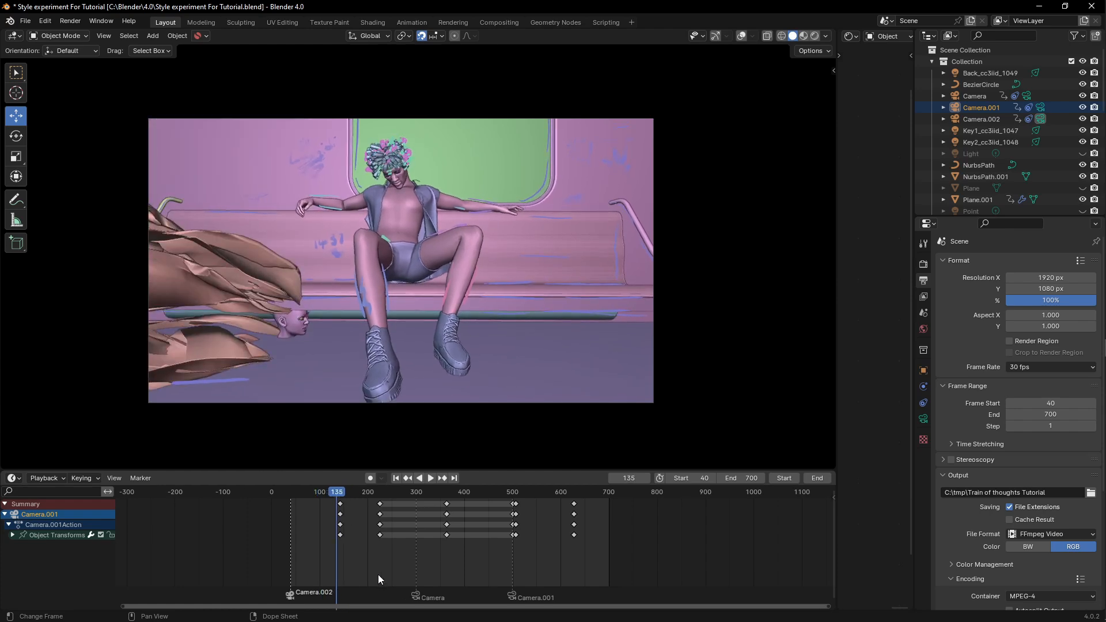
- Make Camera.001 active and bind it to a new marker at frame 137
{"action": "left_click", "coordinate": [338, 495]}
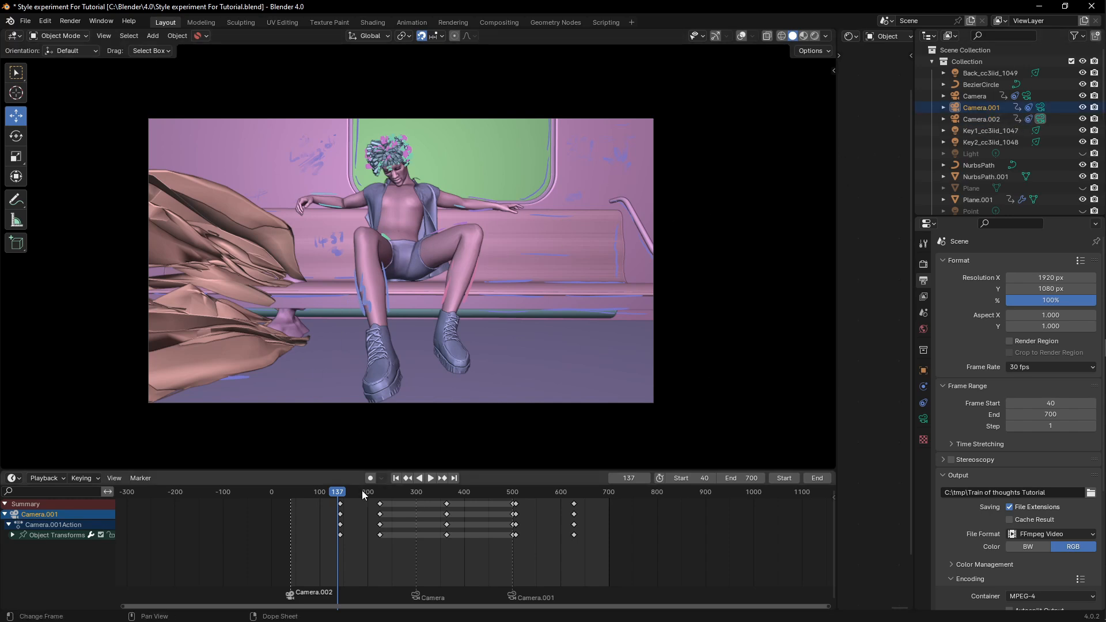
{"action": "left_click", "coordinate": [1041, 107]}
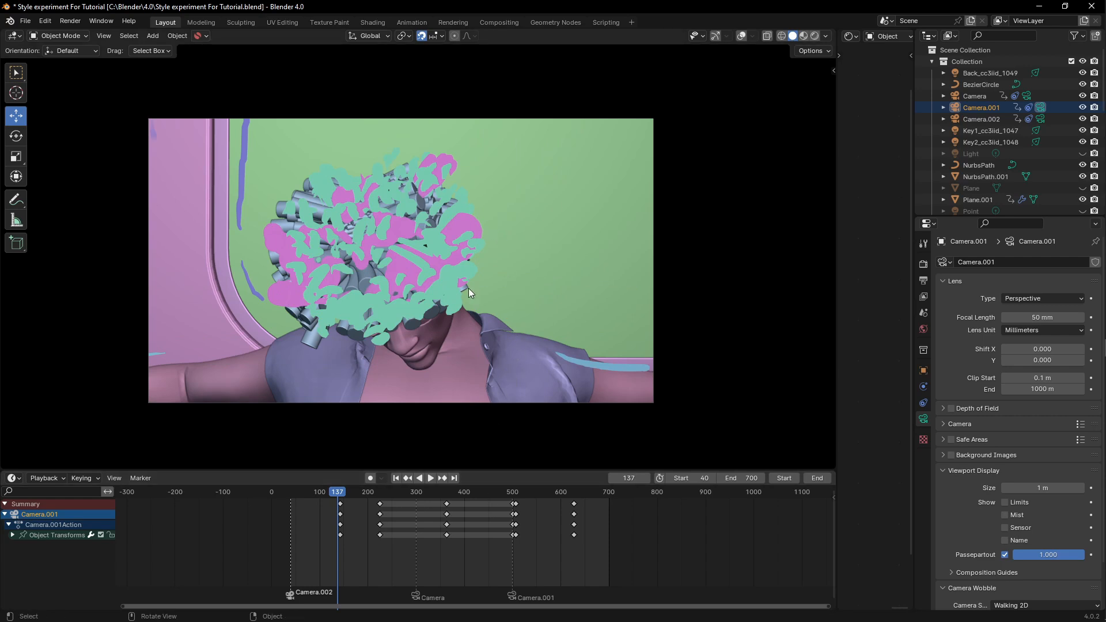
{"action": "key", "text": "b"}
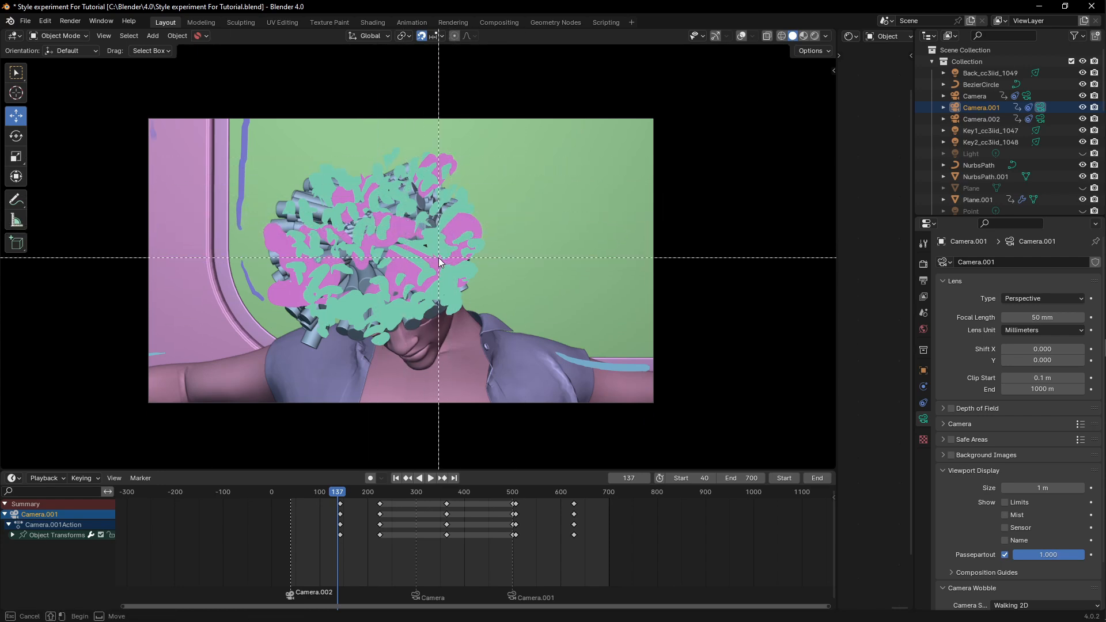
{"action": "key", "text": "Escape"}
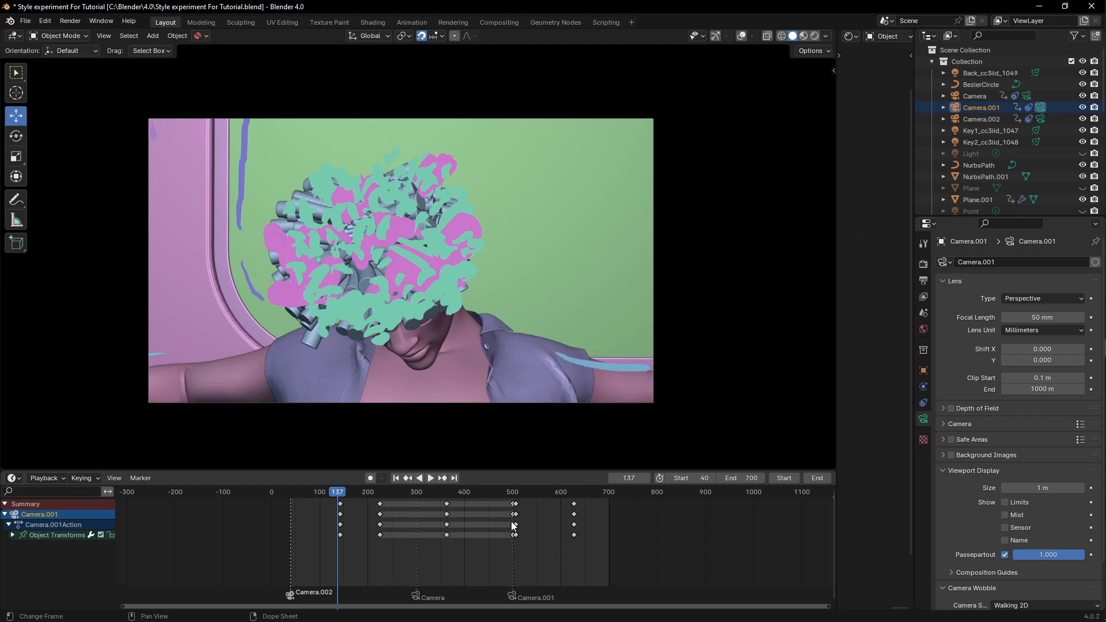
{"action": "middle_click_drag", "start_coordinate": [514, 525], "coordinate": [312, 578], "text": "ctrl"}
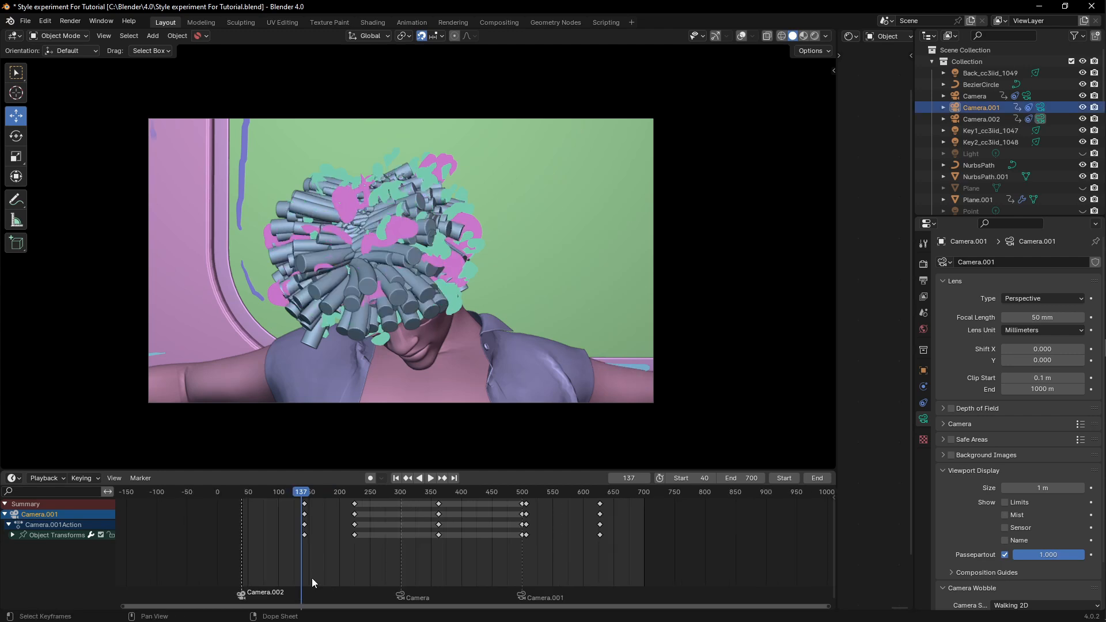
{"action": "key", "text": "ctrl+b"}
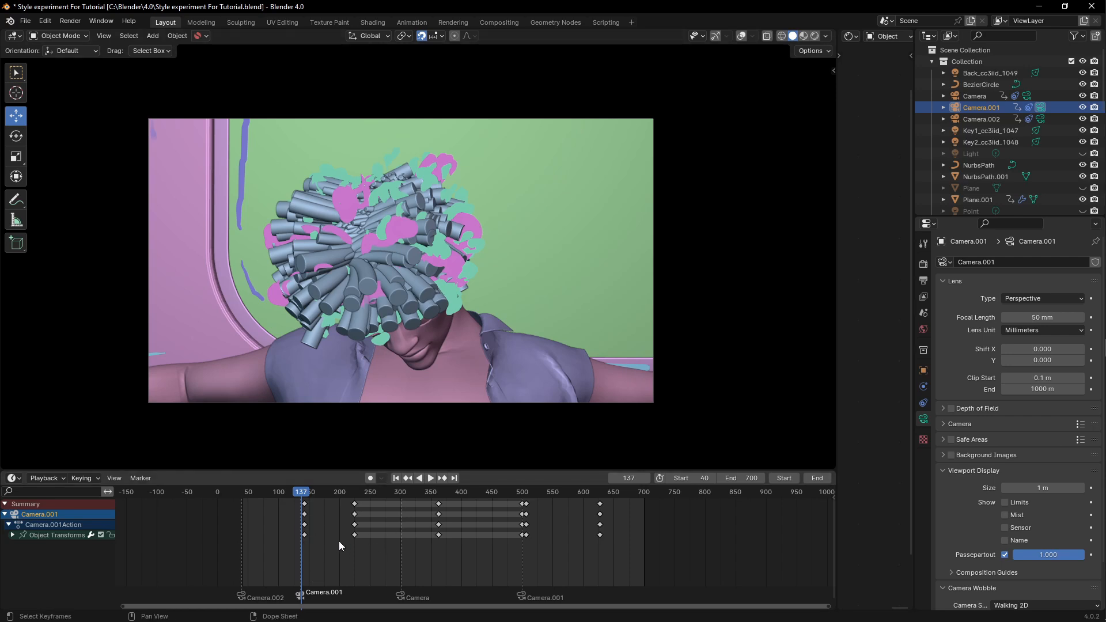
- Make Camera.002 active and bind it to a new marker at frame 203
{"action": "left_click_drag", "start_coordinate": [294, 494], "coordinate": [340, 498]}
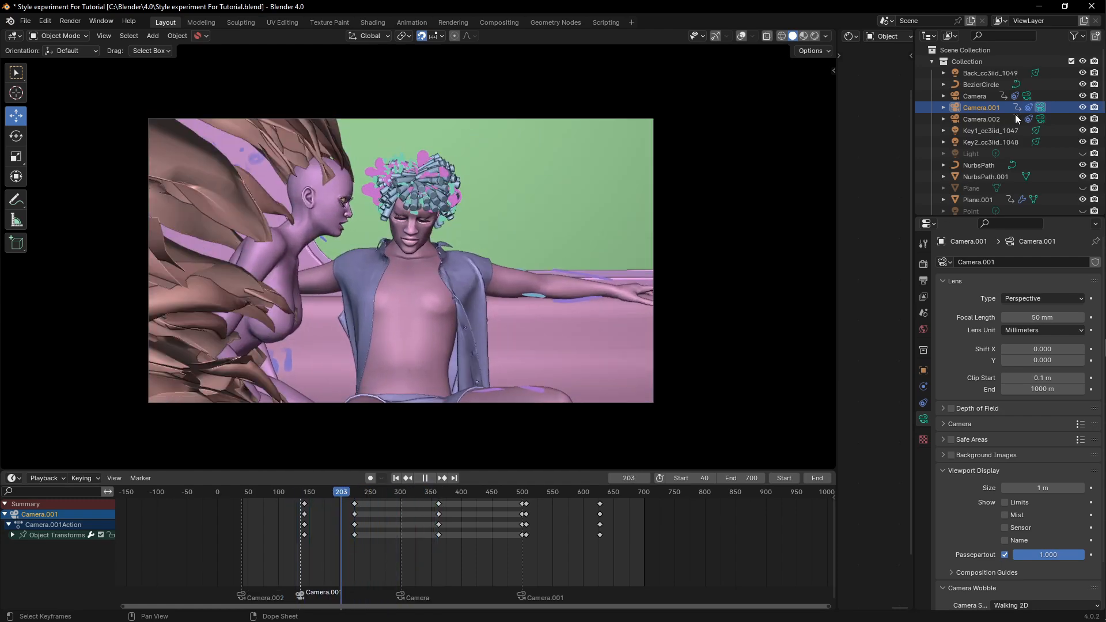
{"action": "left_click", "coordinate": [1040, 118]}
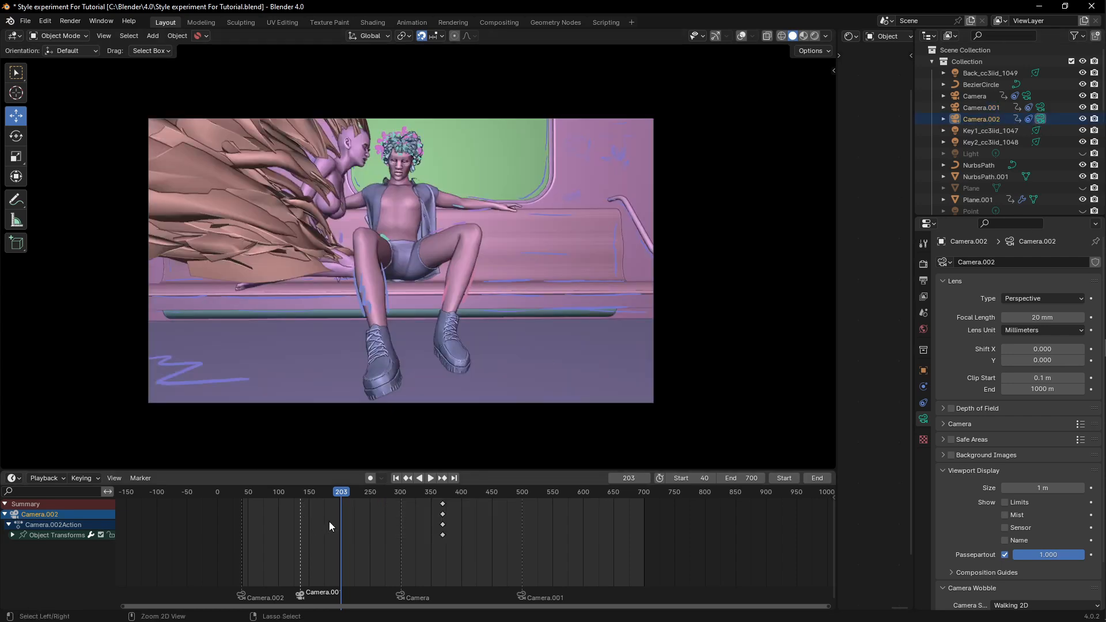
{"action": "key", "text": "ctrl+b"}
- Play forward to frame 253, make Camera.001 active and bind it to a marker there
{"action": "key", "text": "space"}
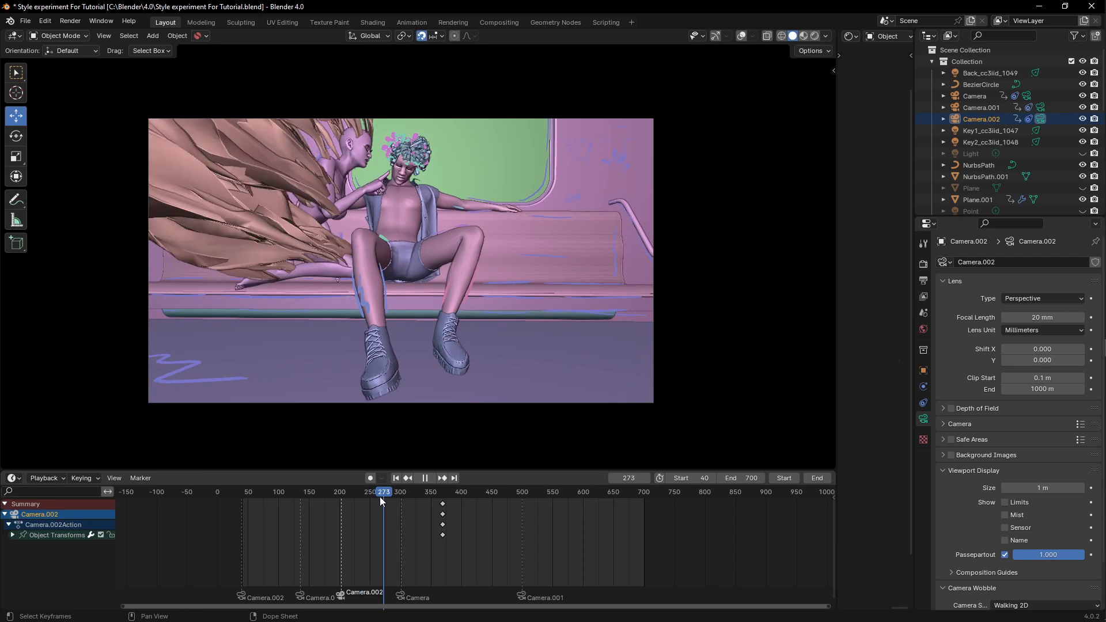
{"action": "key", "text": "space"}
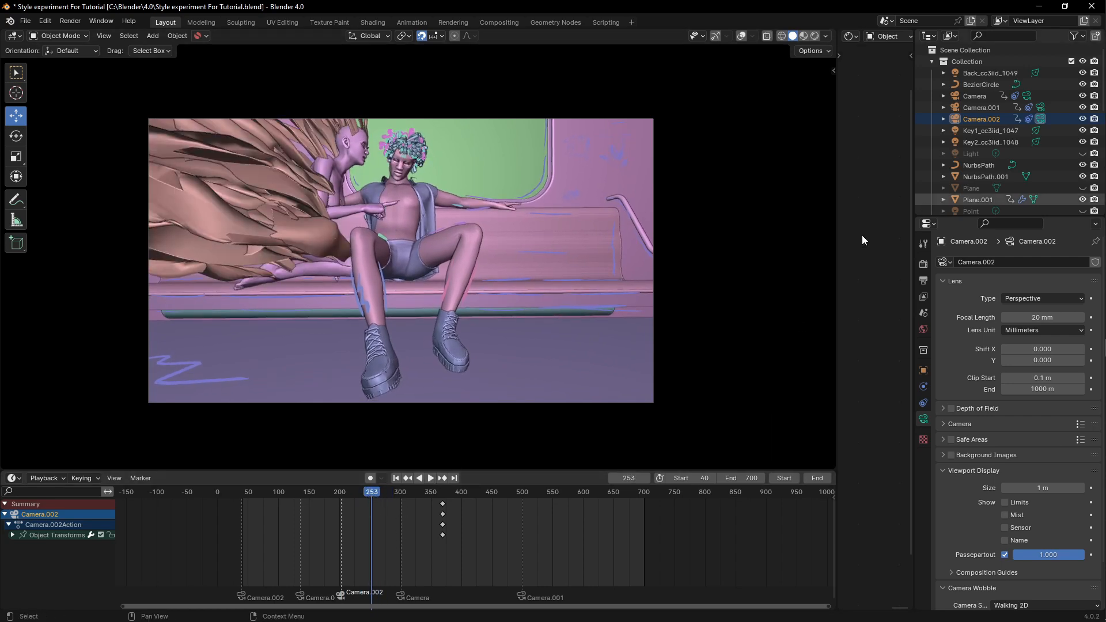
{"action": "left_click", "coordinate": [1035, 107]}
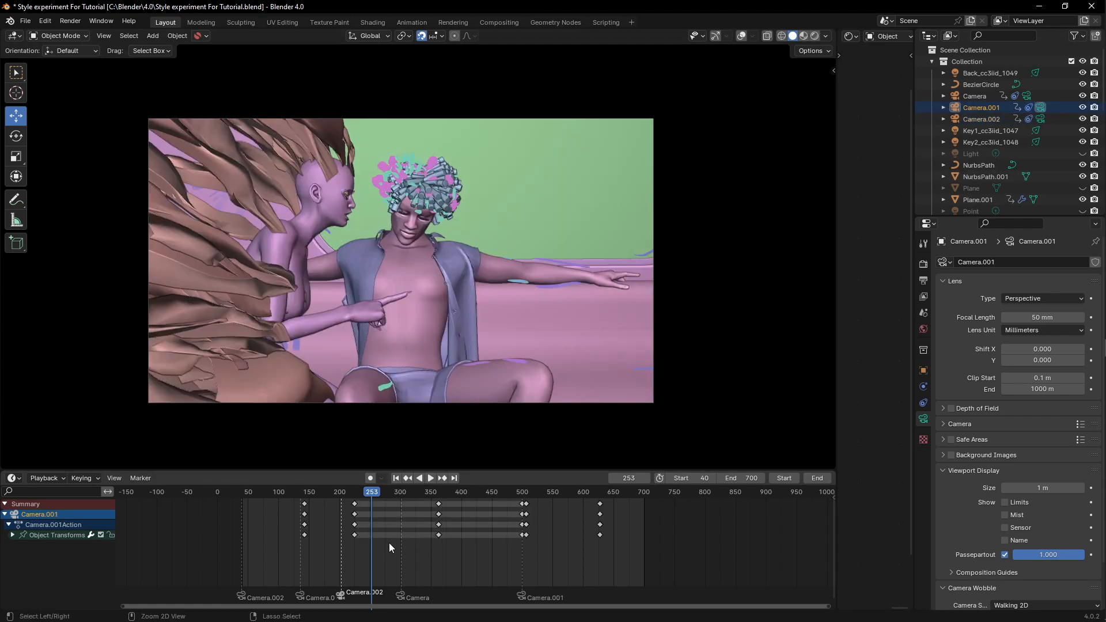
{"action": "key", "text": "ctrl+b"}
- Scrub and play through the timeline to review the new camera cuts
{"action": "left_click_drag", "start_coordinate": [372, 493], "coordinate": [297, 500]}
{"action": "key", "text": "space"}
{"action": "left_click", "coordinate": [269, 509]}
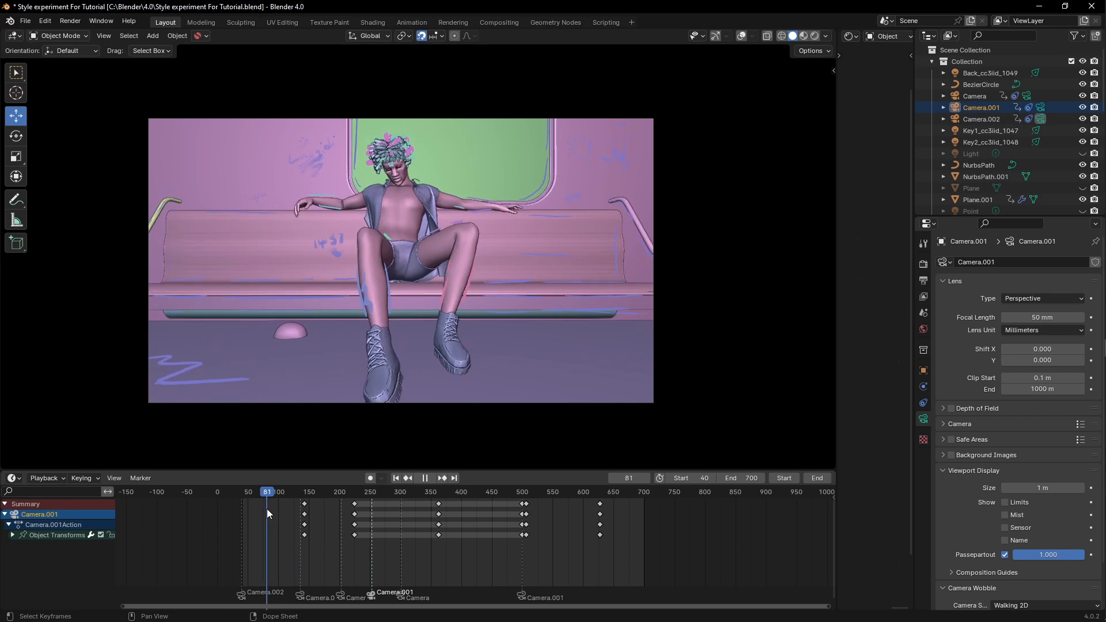
{"action": "key", "text": "space"}
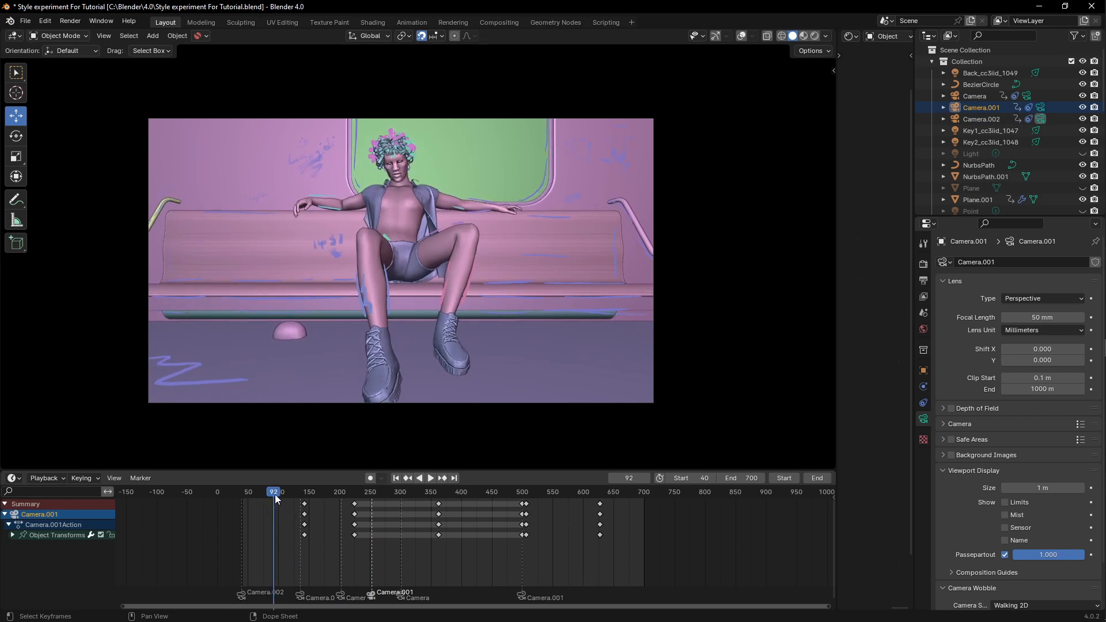
{"action": "left_click_drag", "start_coordinate": [274, 494], "coordinate": [457, 499]}
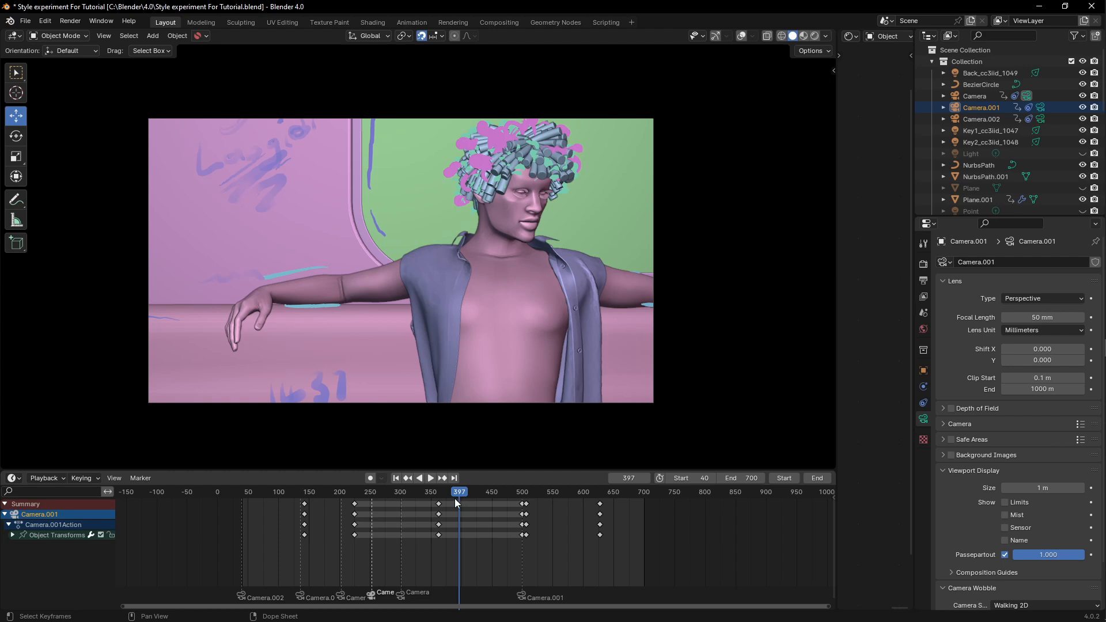
{"action": "key", "text": "space"}
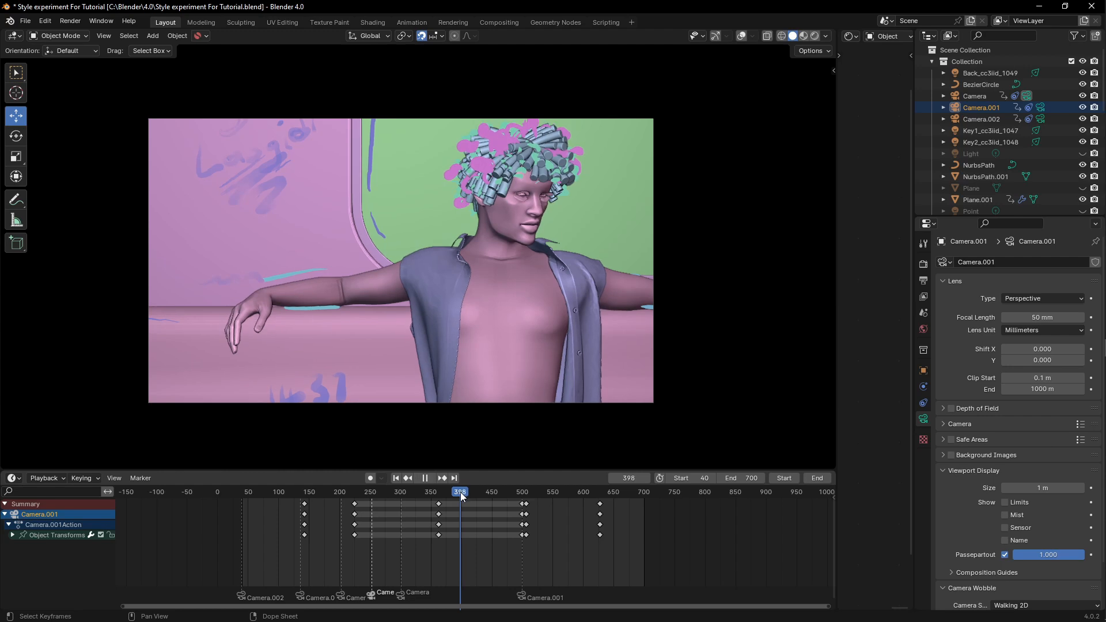
{"action": "left_click_drag", "start_coordinate": [461, 492], "coordinate": [433, 493]}
{"action": "key", "text": "space"}
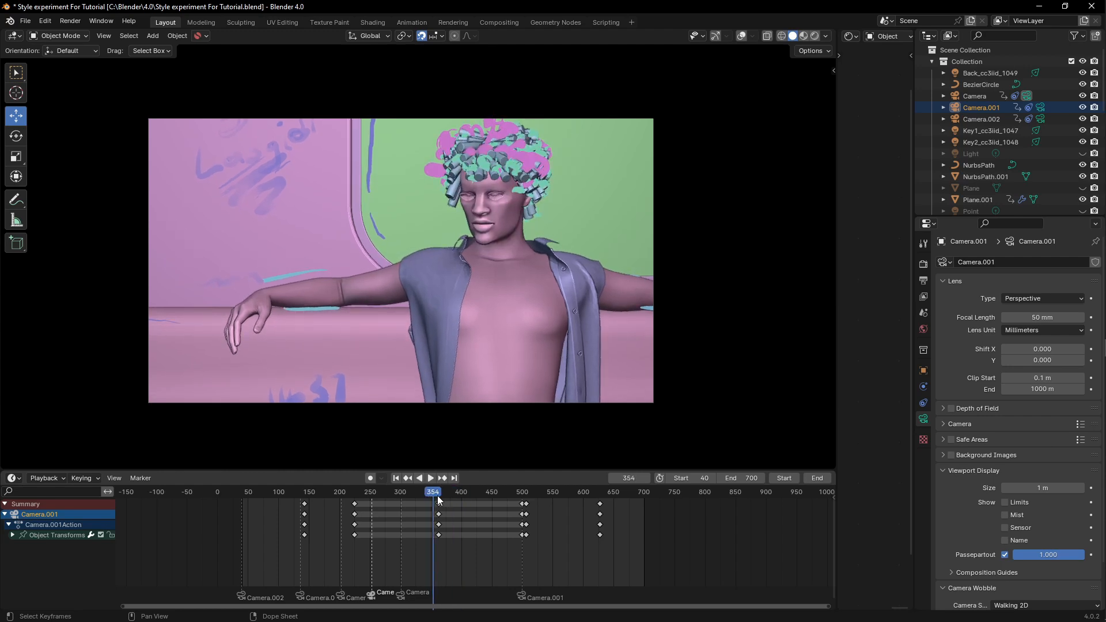
{"action": "left_click_drag", "start_coordinate": [272, 497], "coordinate": [625, 500]}
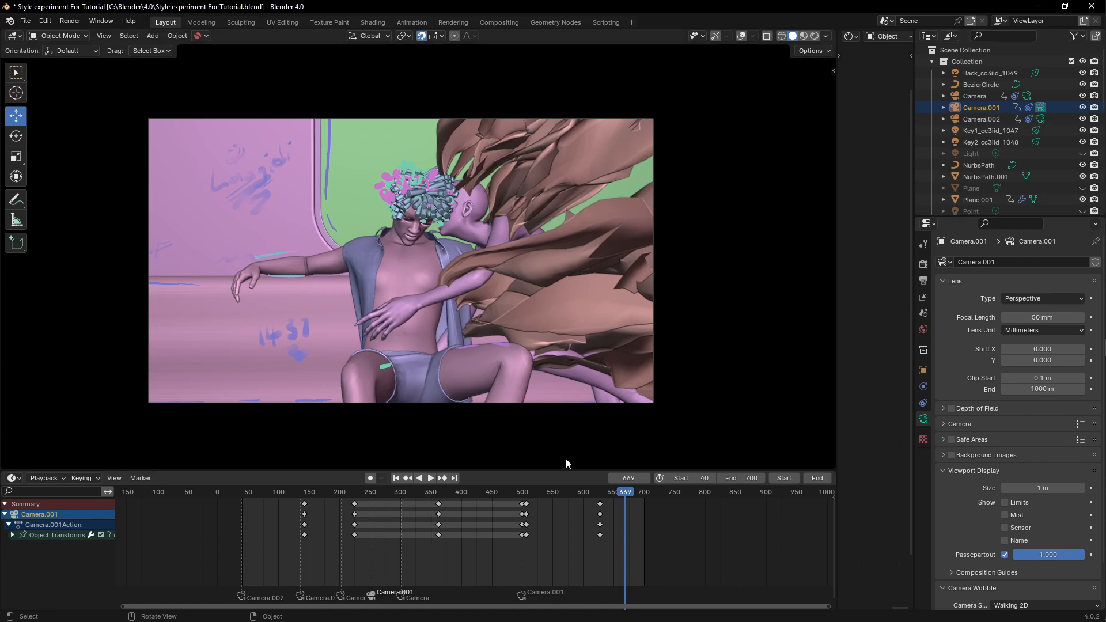
{"action": "left_click_drag", "start_coordinate": [625, 497], "coordinate": [428, 538]}
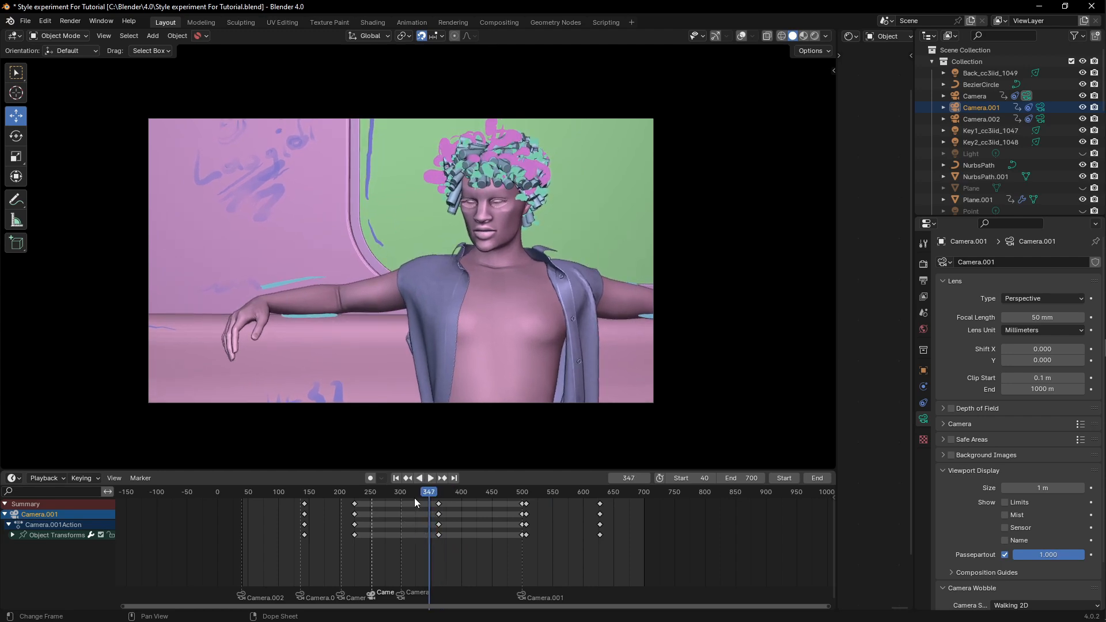
- Scrub and play the timeline between frames 100 and 573 to check how the camera switches play back
{"action": "key", "text": "space"}
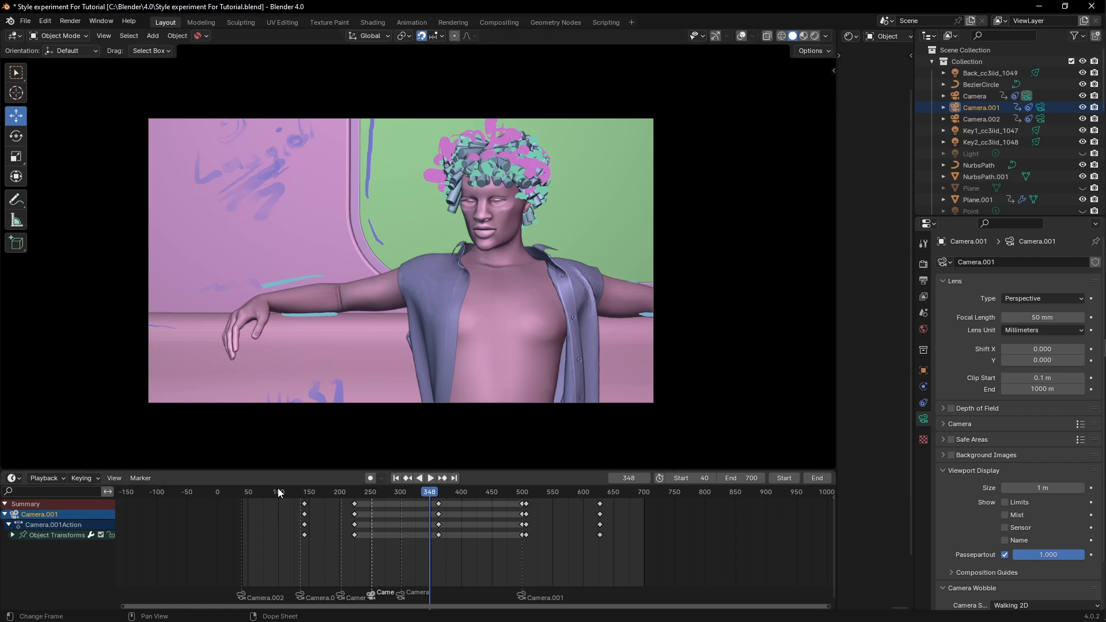
{"action": "left_click_drag", "start_coordinate": [279, 494], "coordinate": [567, 499]}
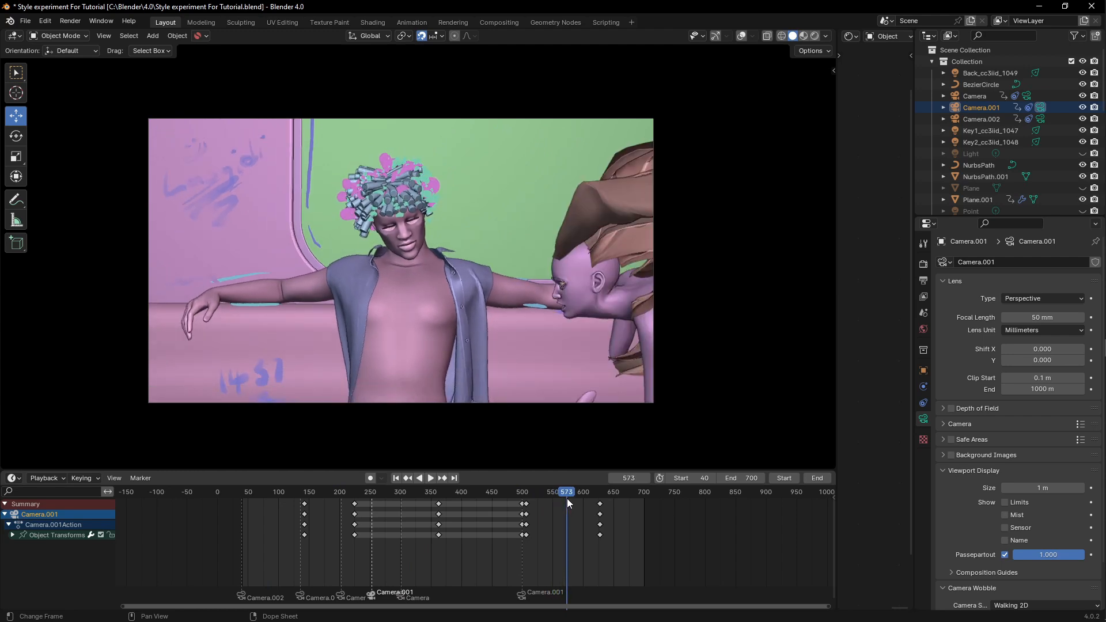
{"action": "left_click", "coordinate": [286, 492]}
{"action": "key", "text": "space"}
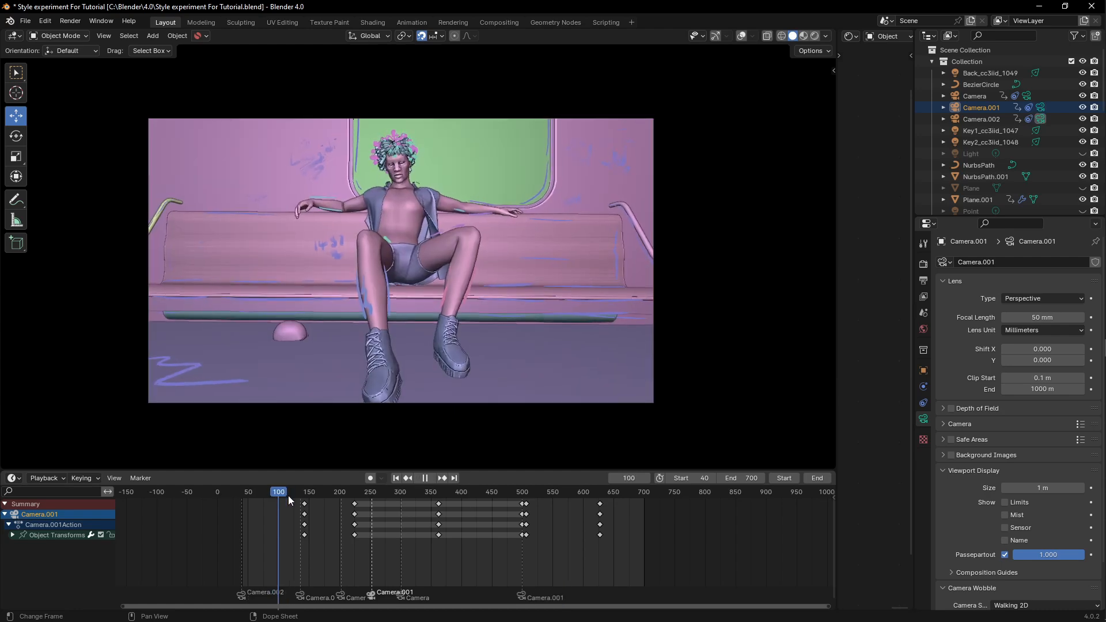
{"action": "left_click", "coordinate": [411, 504]}
{"action": "key", "text": "space"}
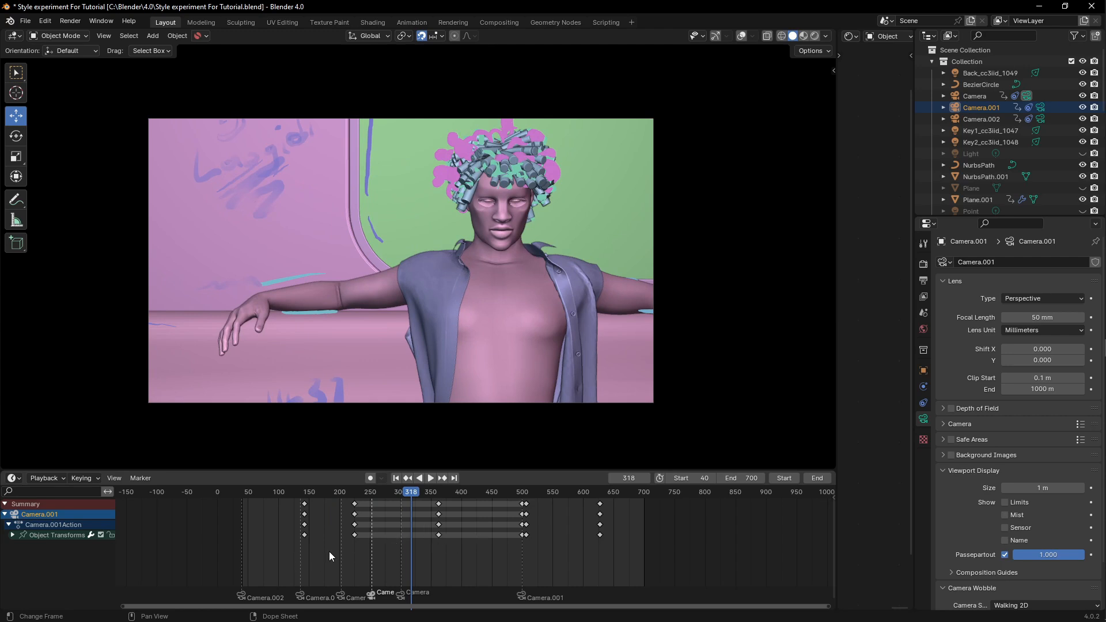
{"action": "left_click_drag", "start_coordinate": [409, 496], "coordinate": [501, 493]}
{"action": "key", "text": "space"}
{"action": "key", "text": "space"}
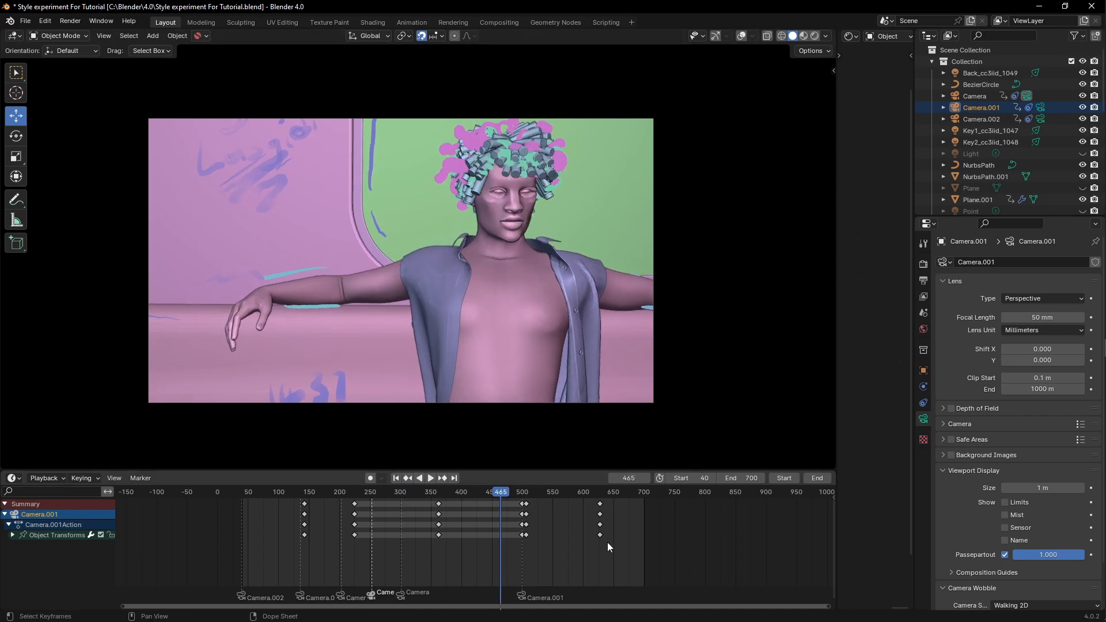
{"action": "left_click", "coordinate": [147, 482]}
- Select Camera.002 and play from around frame 369 to review its keyframed motion near the cut
{"action": "left_click", "coordinate": [1041, 119]}
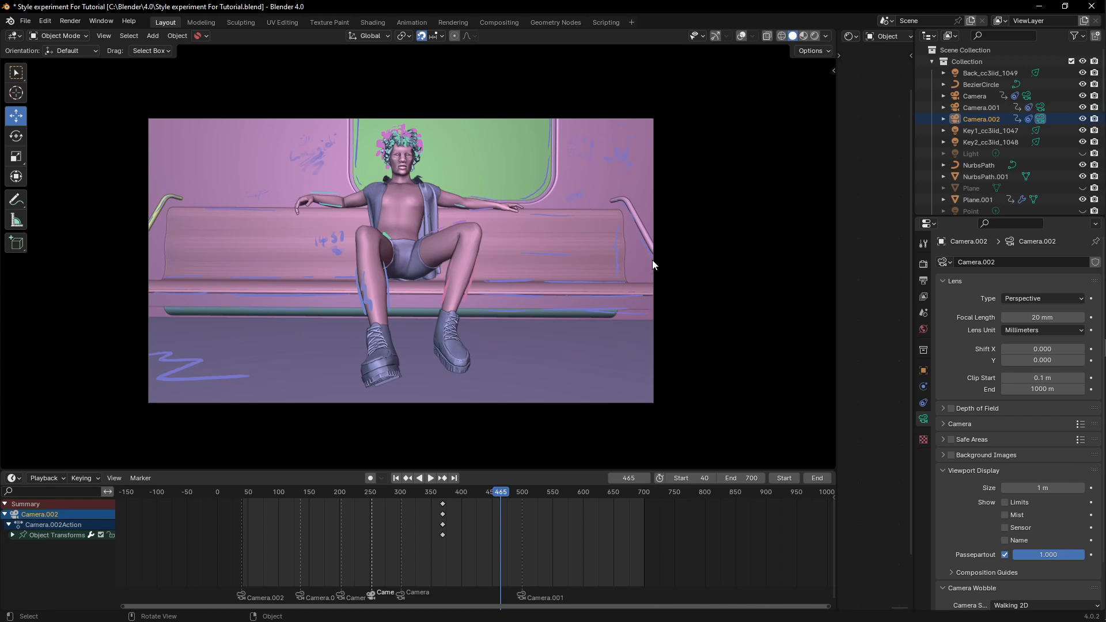
{"action": "left_click_drag", "start_coordinate": [490, 493], "coordinate": [427, 500]}
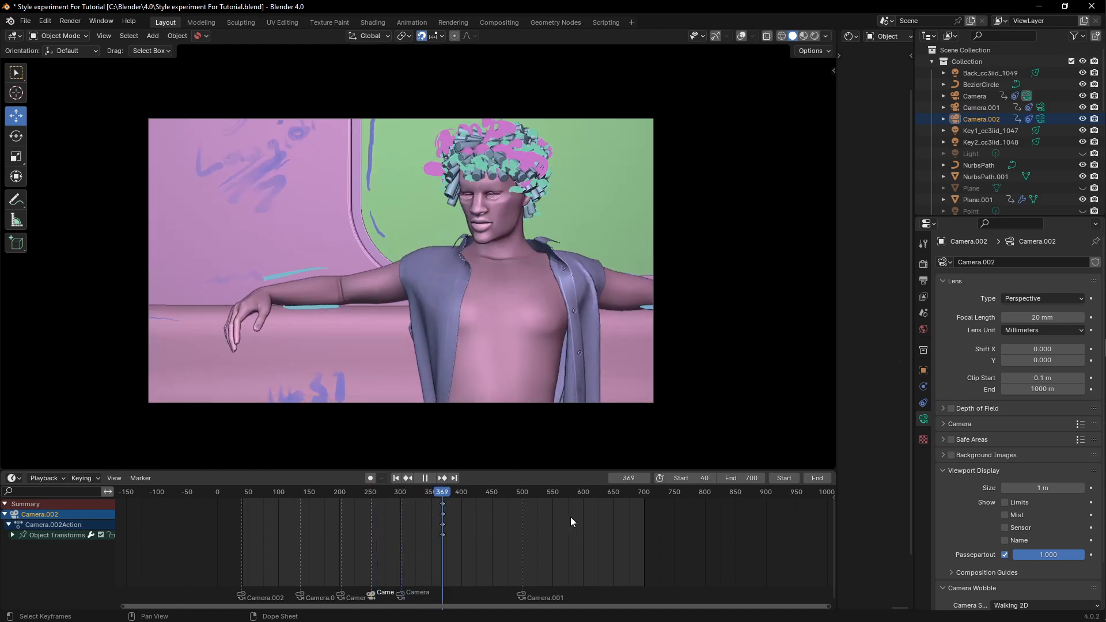
{"action": "key", "text": "space"}
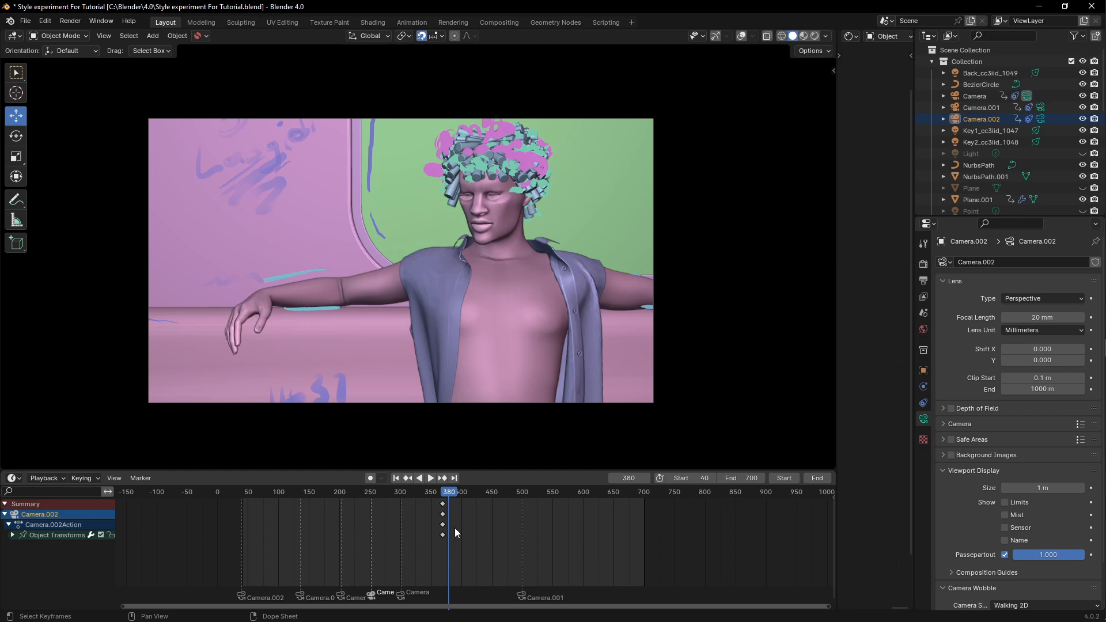
{"action": "left_click", "coordinate": [419, 499]}
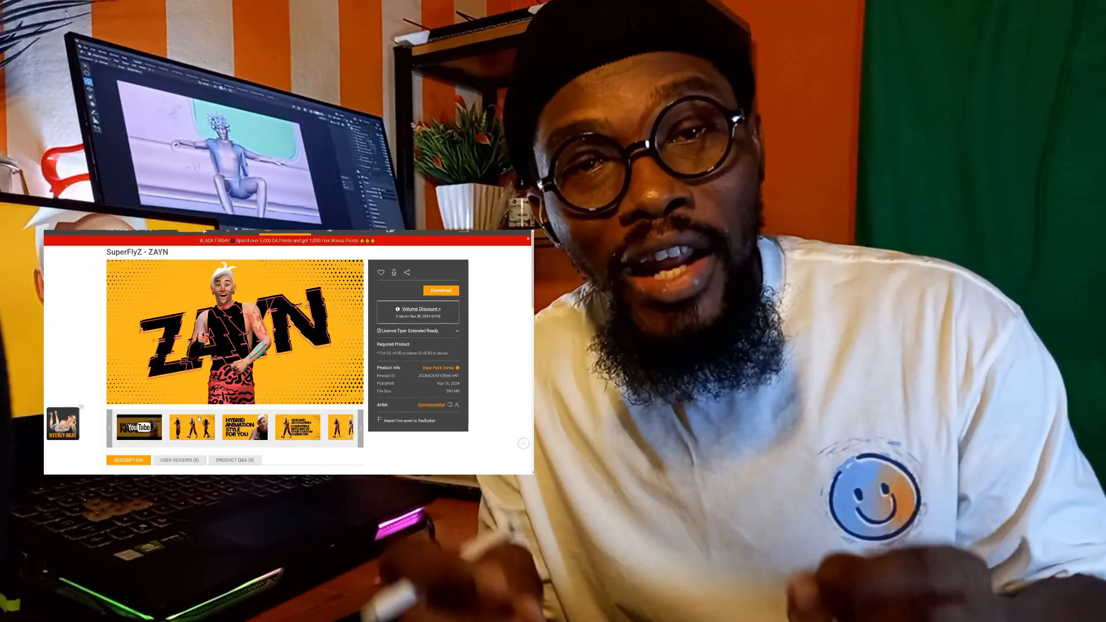
{"action": "left_click", "coordinate": [198, 419]}
{"action": "left_click", "coordinate": [528, 356]}
{"action": "left_click", "coordinate": [528, 356]}
{"action": "left_click", "coordinate": [528, 356]}
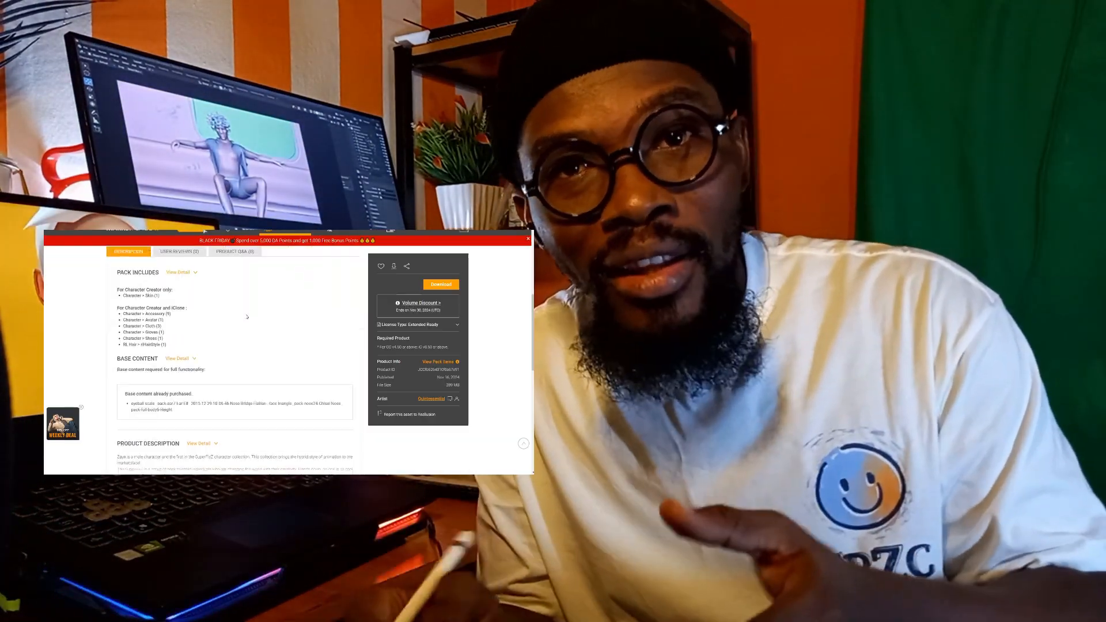